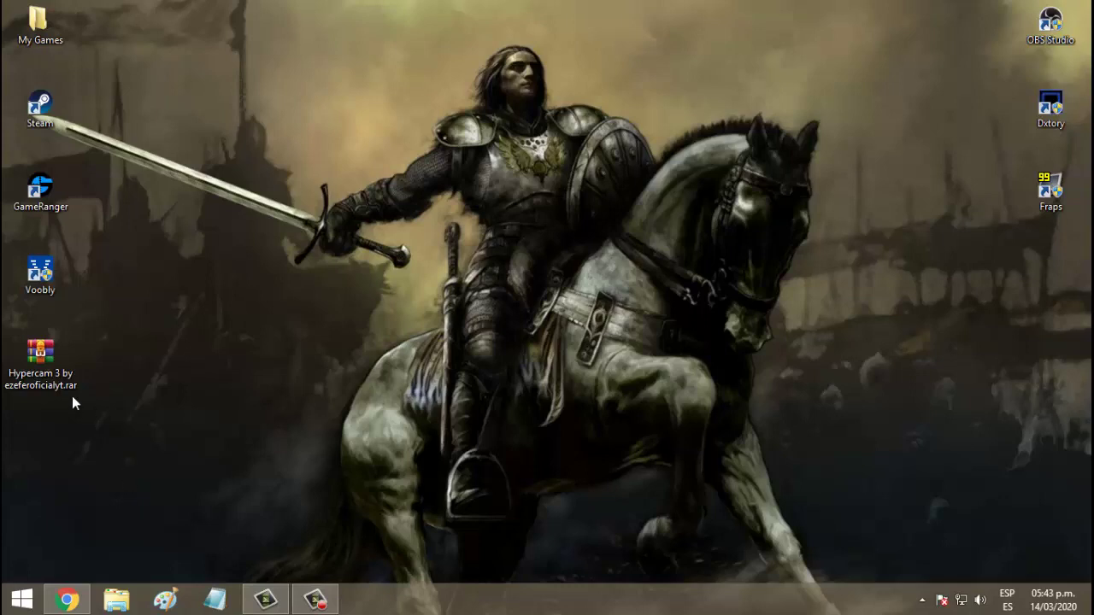
Move the Hypercam 3 by ezeferoficialyt.rar archive away from the icon column towards the middle of the desktop.
left_click_drag(63, 386, 370, 387)
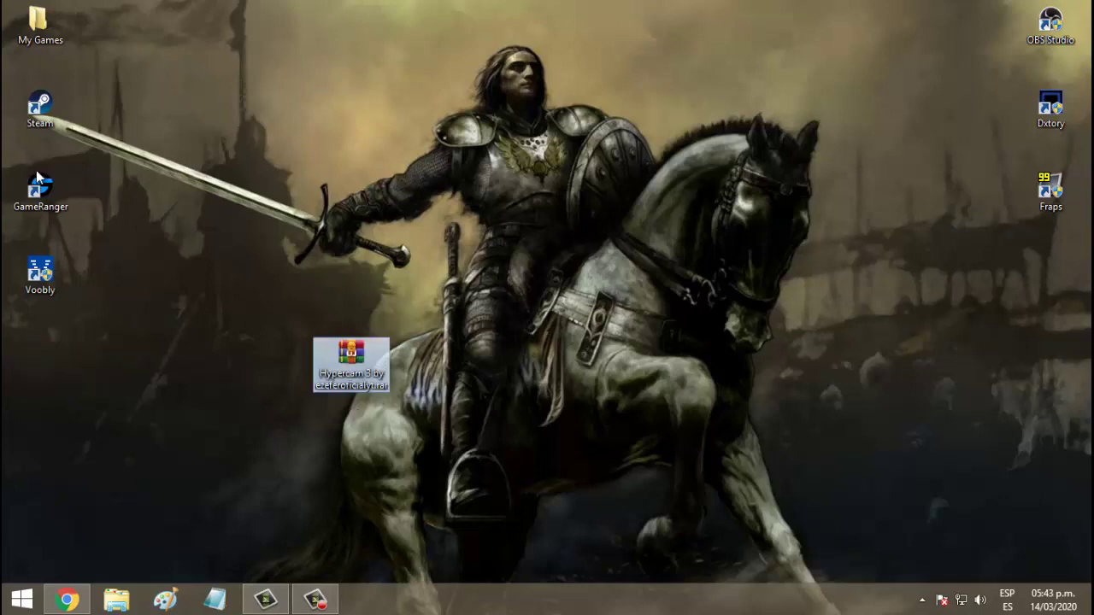
mouse_move(36, 177)
left_mouse_down()
mouse_move(156, 209)
mouse_move(520, 356)
mouse_move(500, 374)
mouse_move(579, 371)
left_mouse_up()
left_click_drag(684, 244, 488, 453)
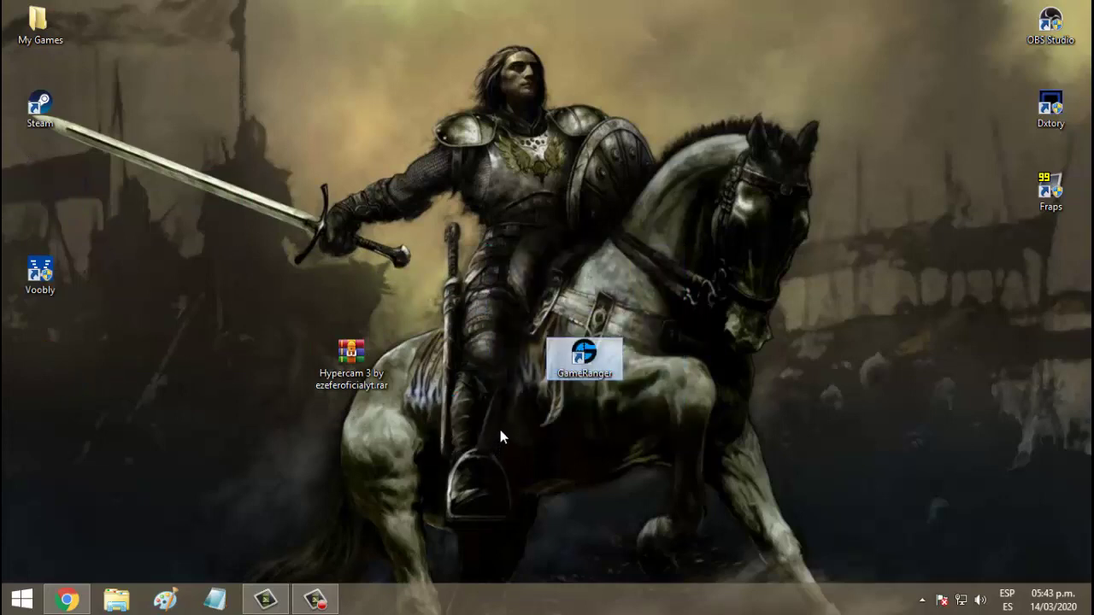
left_click_drag(559, 354, 51, 181)
left_click_drag(354, 357, 434, 275)
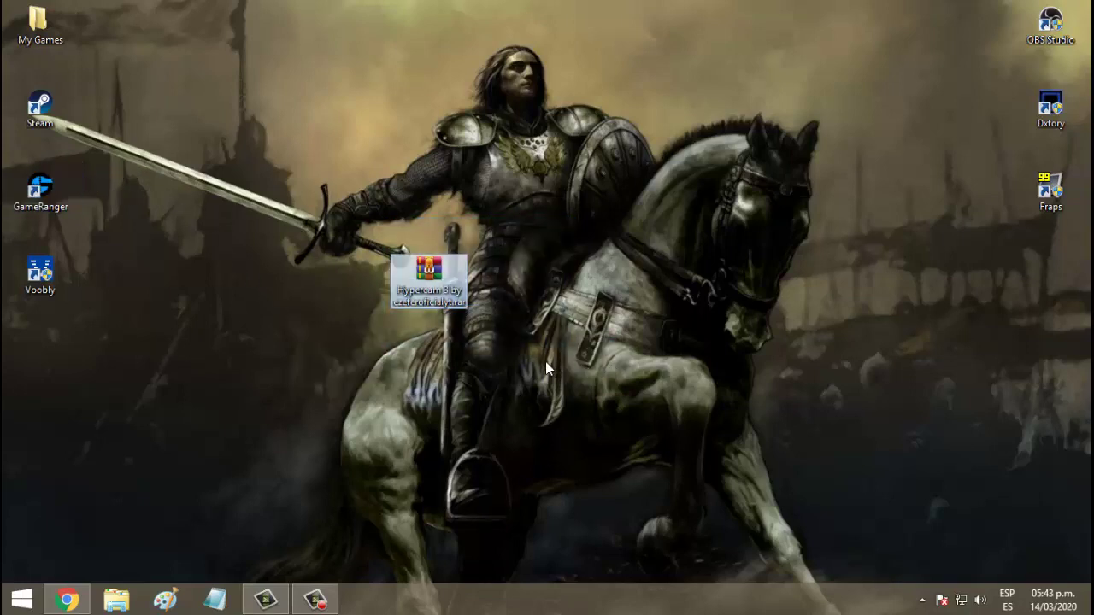
left_click_drag(376, 241, 692, 365)
Switch to Chrome to view the MediaFire download page of the Hypercam 3 archive, and minimise the browser.
left_click(71, 597)
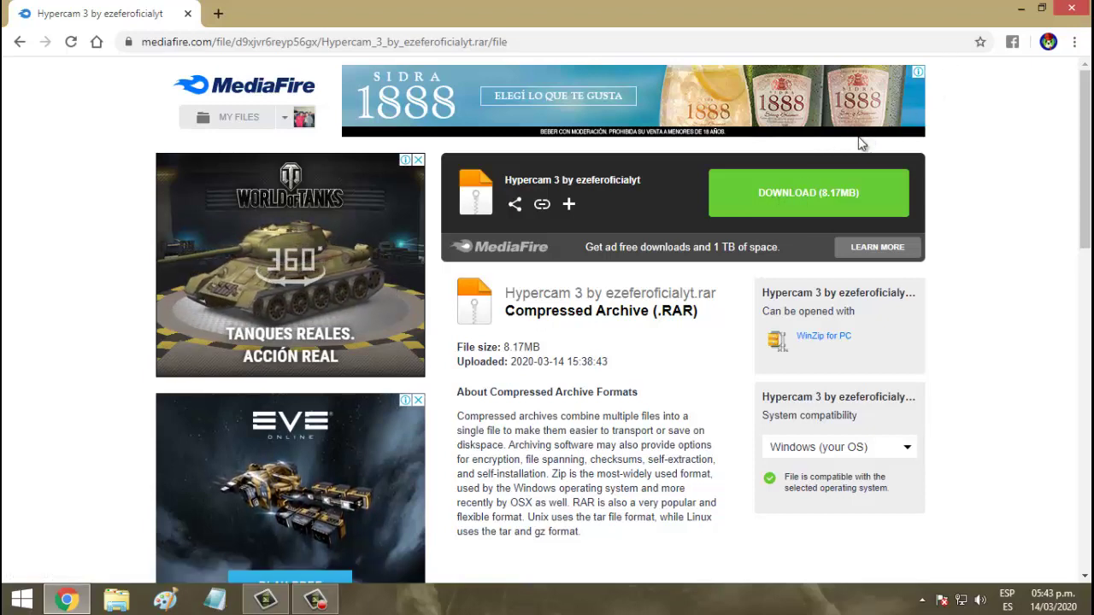
left_click(1023, 9)
Extract the Hypercam 3 by ezeferoficialyt.rar archive directly onto the desktop.
left_click_drag(326, 216, 453, 299)
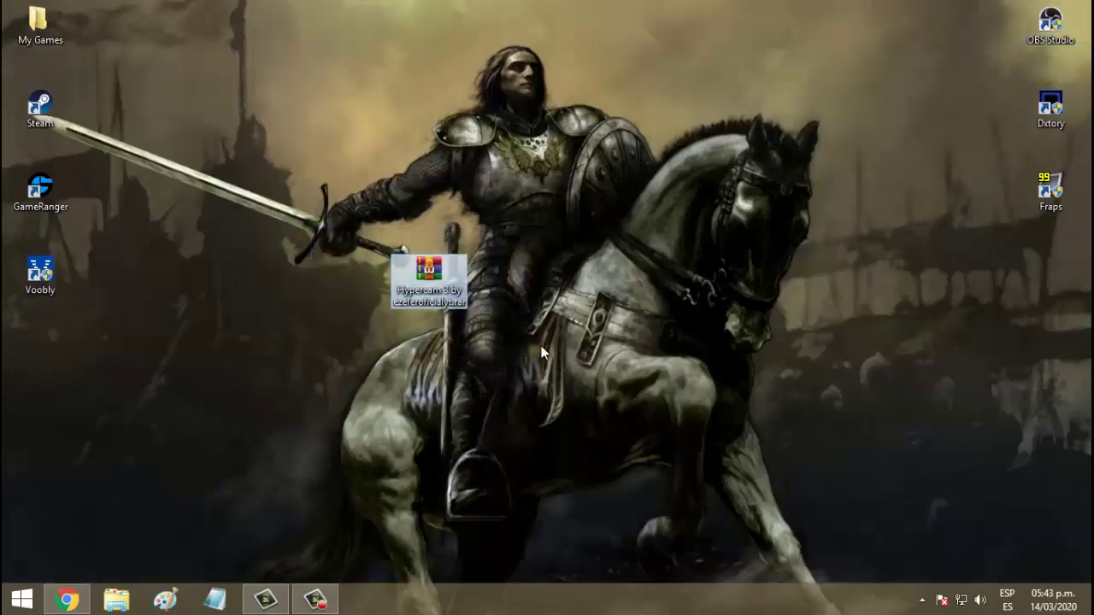
right_click(430, 288)
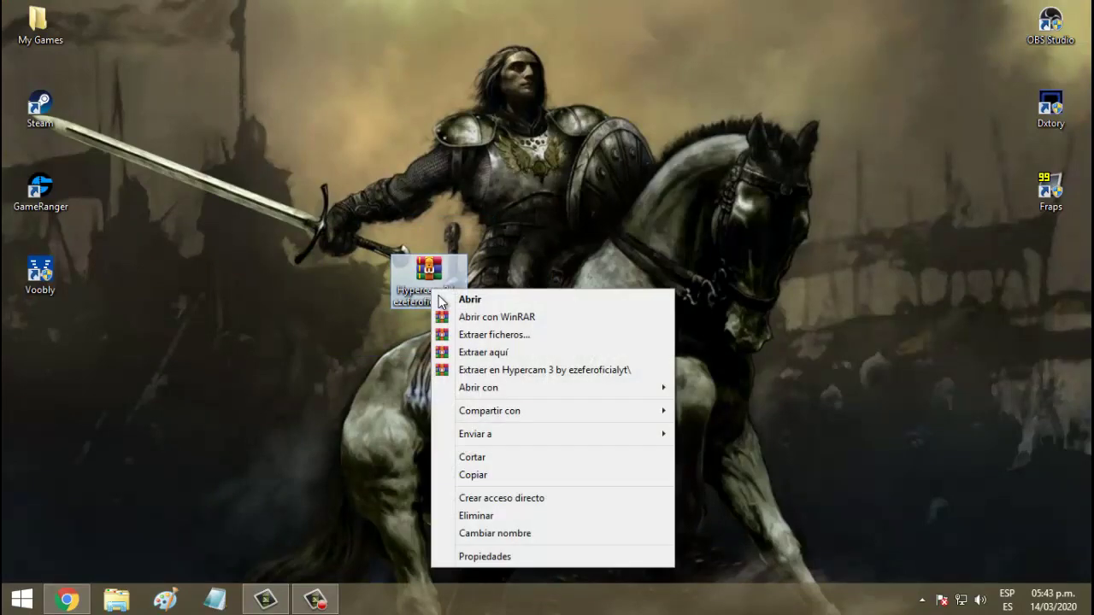
left_click(468, 348)
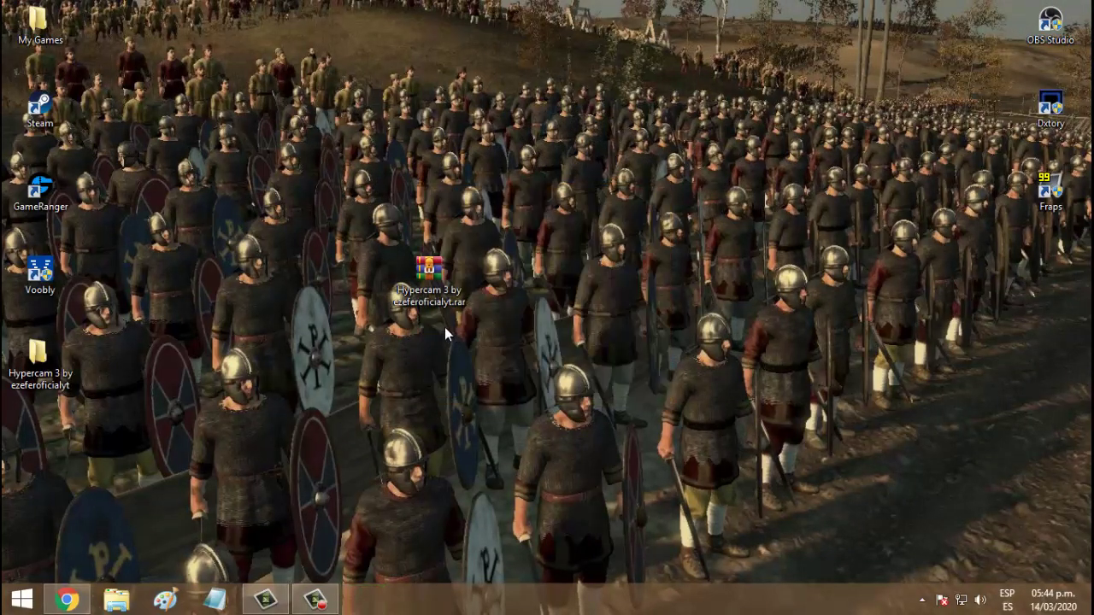
Place the extracted Hypercam 3 by ezeferoficialyt folder beside its archive and open it.
left_click_drag(78, 376, 544, 291)
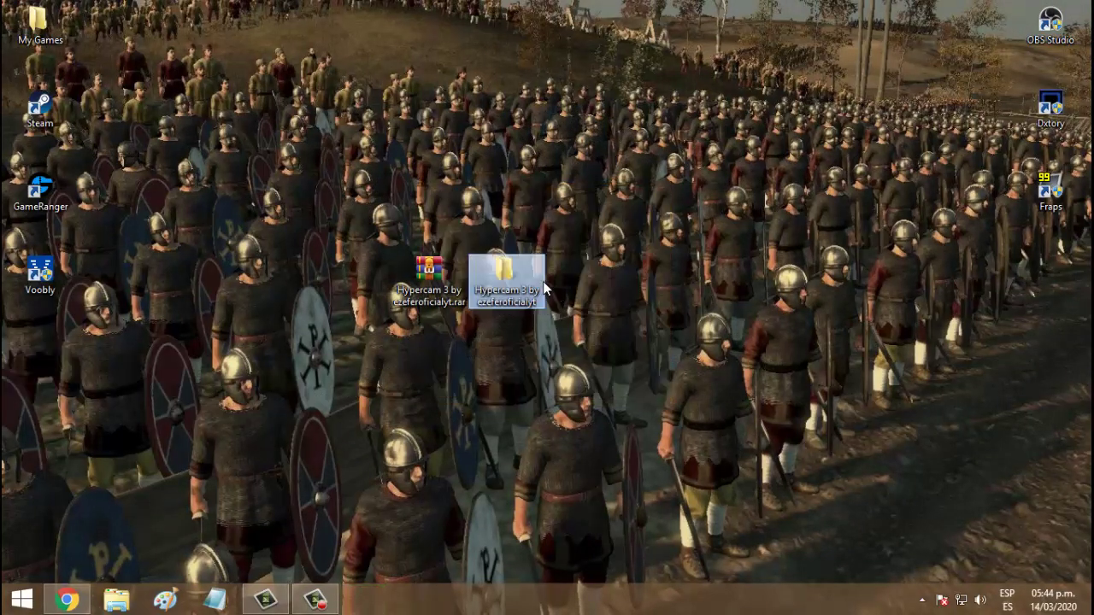
double_click(527, 288)
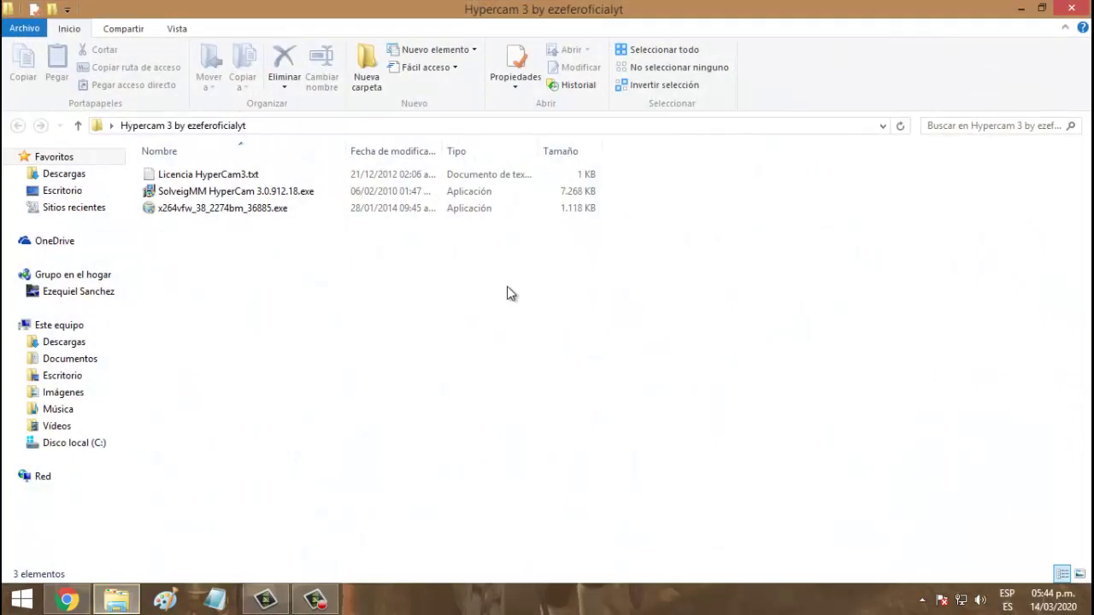
Run SolveigMM HyperCam 3.0.912.18.exe as administrator and accept the license agreement in the setup wizard.
right_click(306, 193)
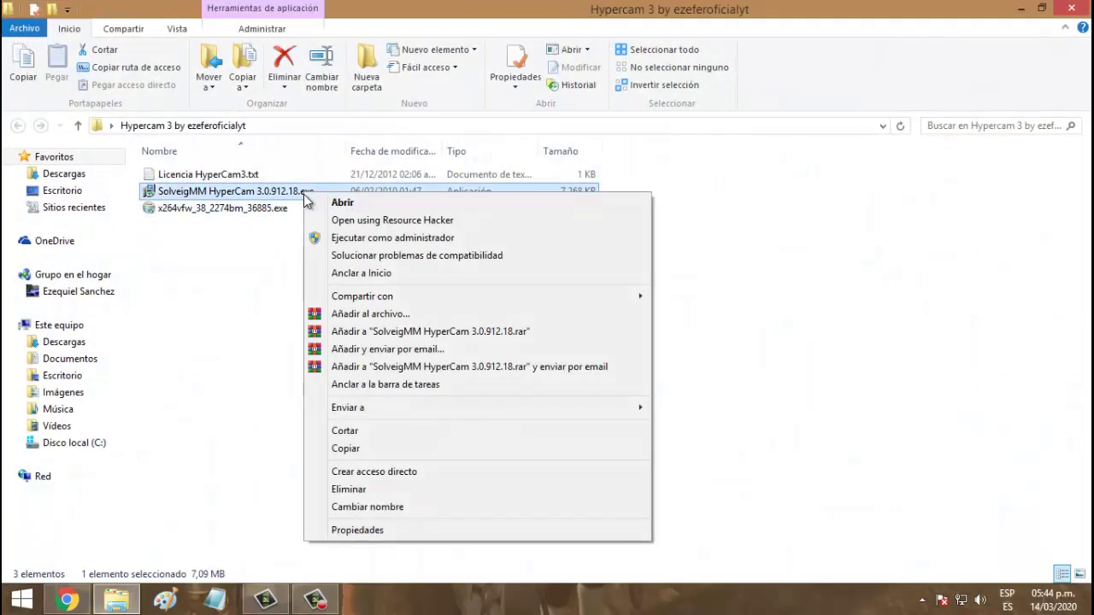
left_click(335, 238)
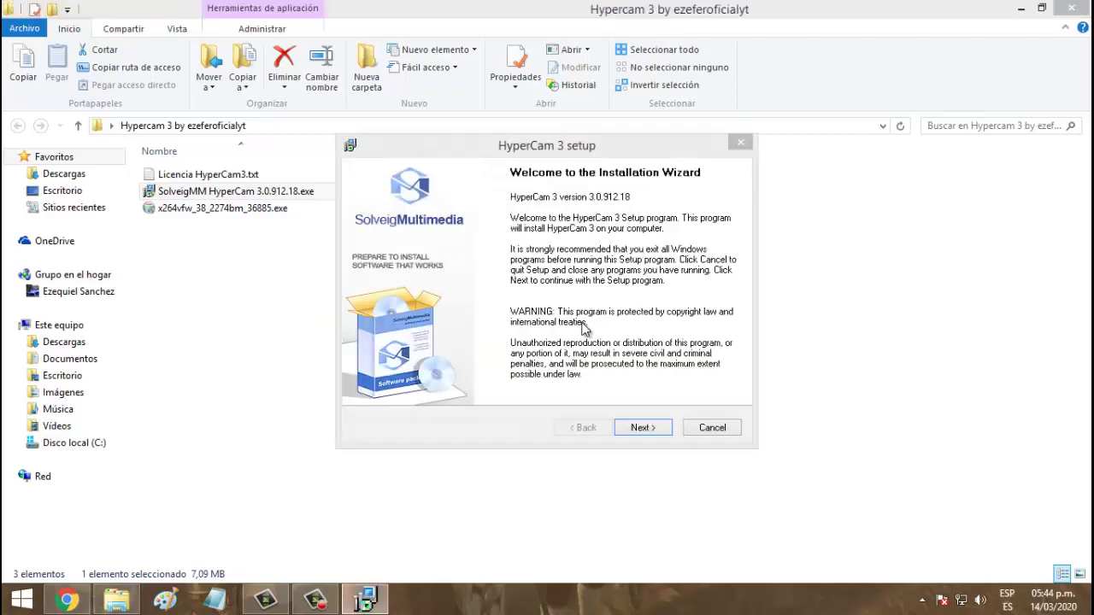
left_click(641, 427)
left_click(544, 387)
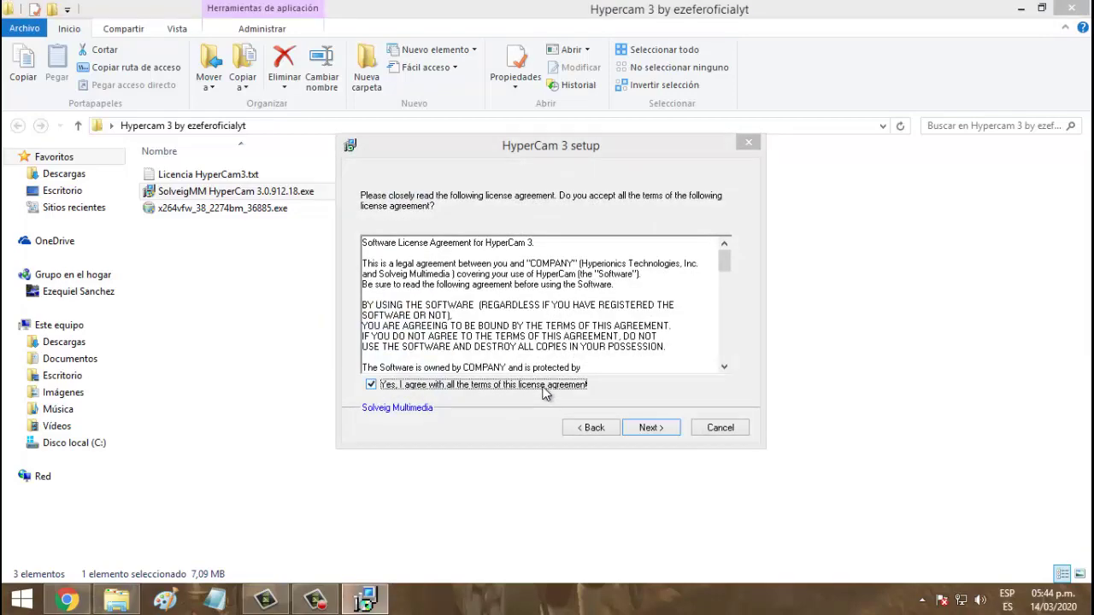
left_click(650, 430)
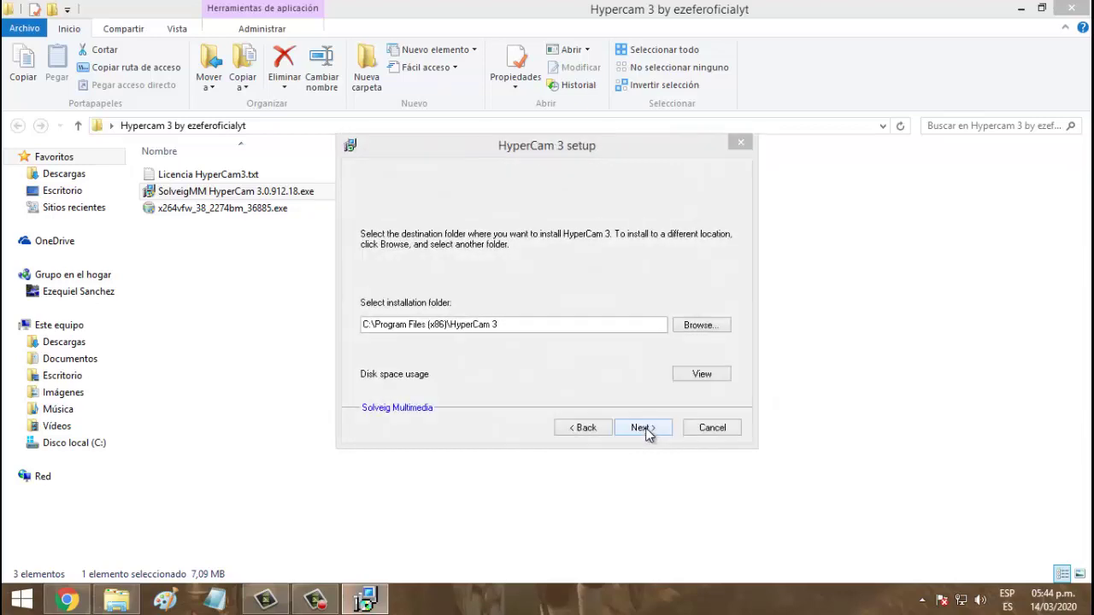
Install HyperCam 3 with the default folder and program group, and finish the setup without starting the program.
left_click(643, 428)
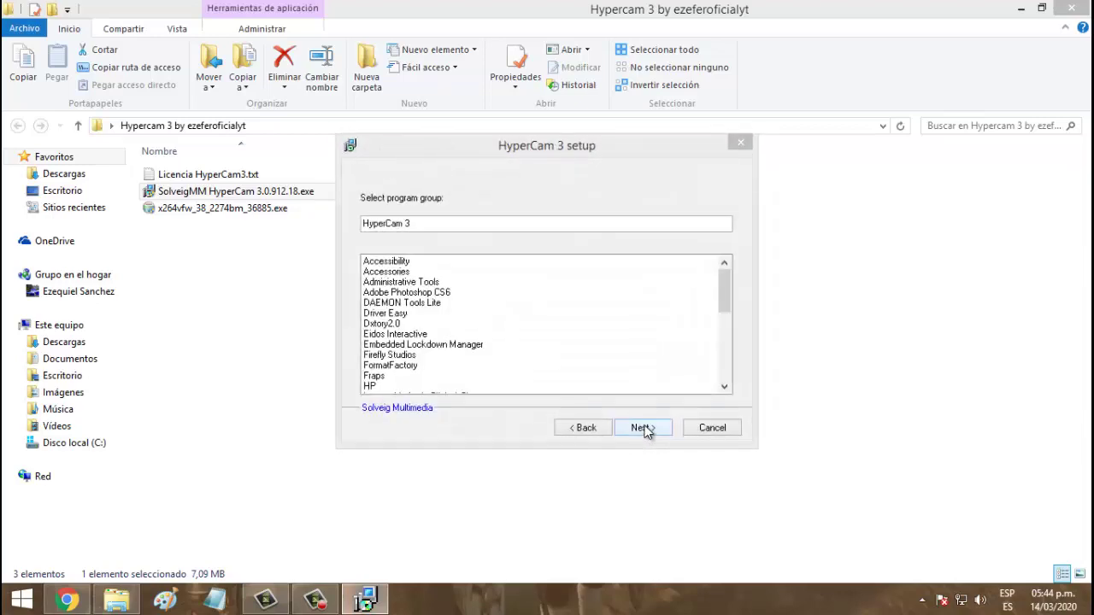
left_click(644, 429)
left_click(643, 429)
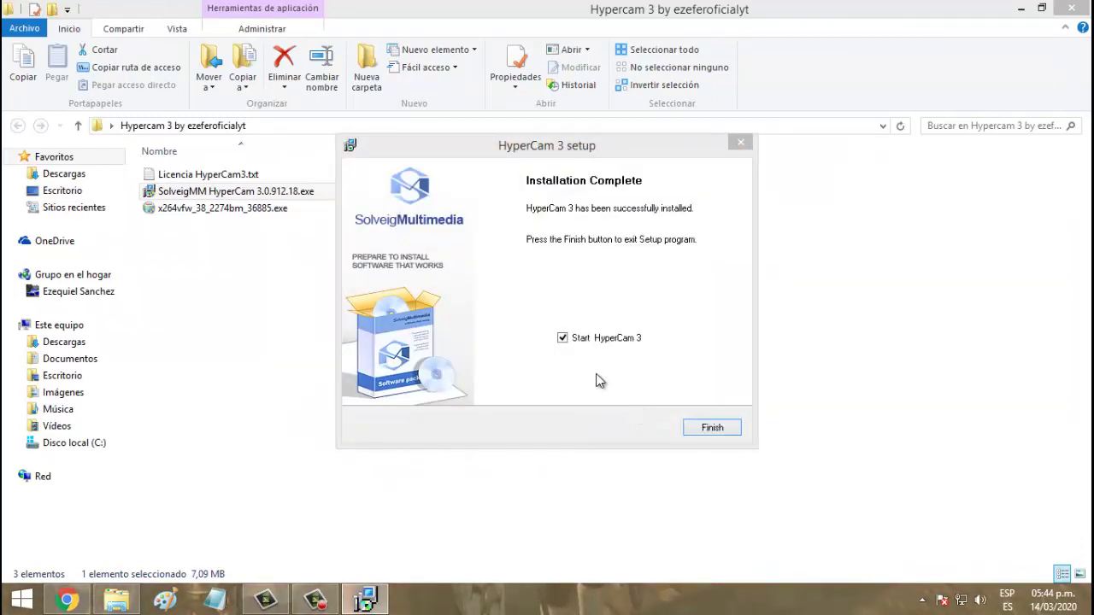
left_click(595, 342)
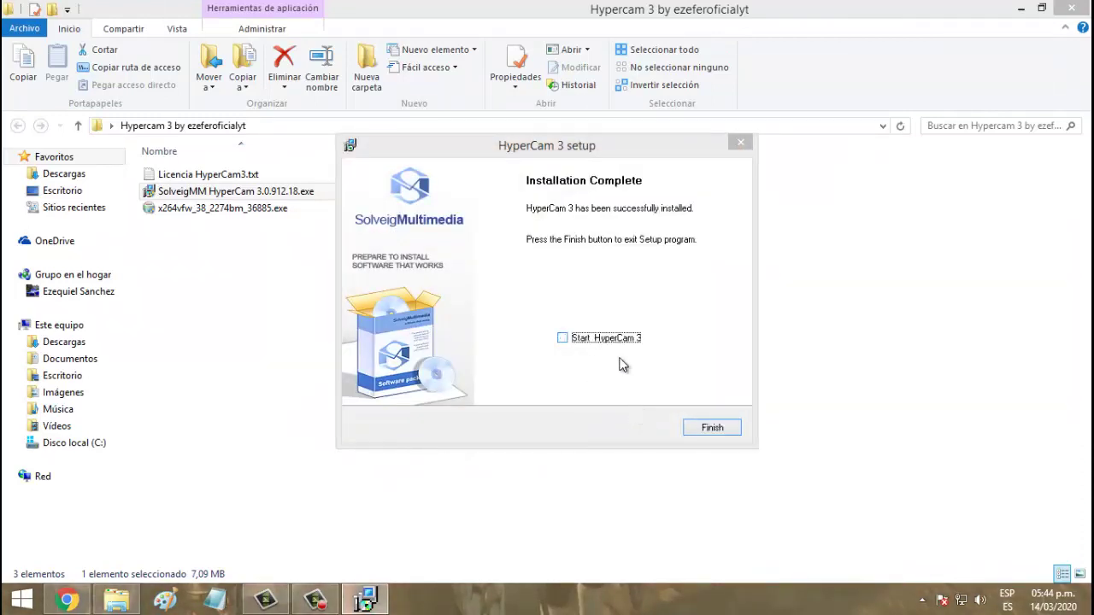
left_click(712, 428)
Run x264vfw_38_2274bm_36885.exe as administrator and install the H.264/MPEG-4 AVC codec, accepting its license agreement.
left_click(282, 210)
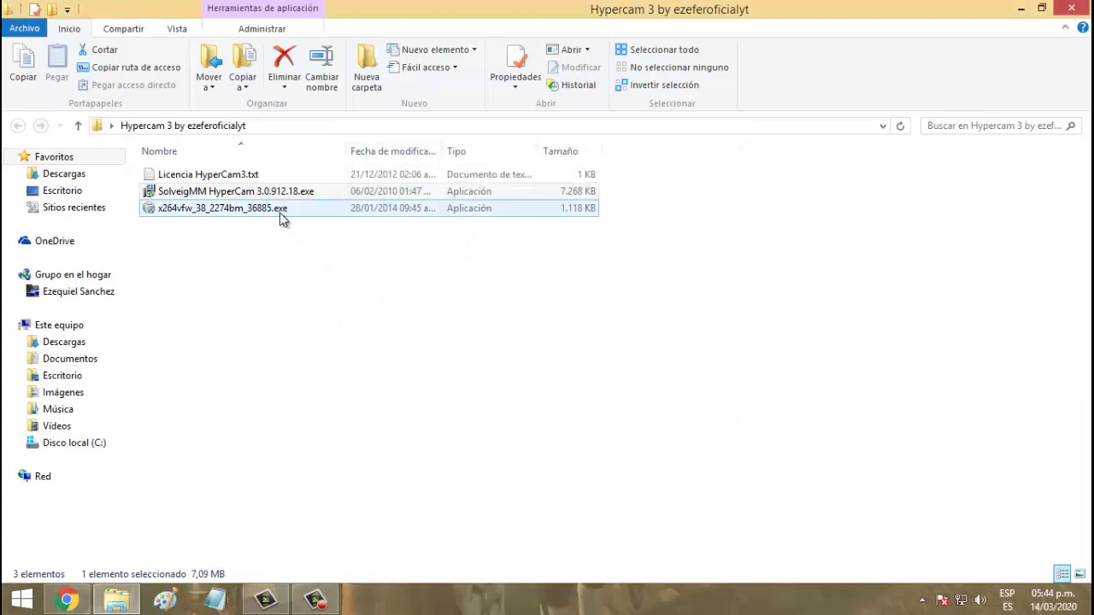
right_click(282, 211)
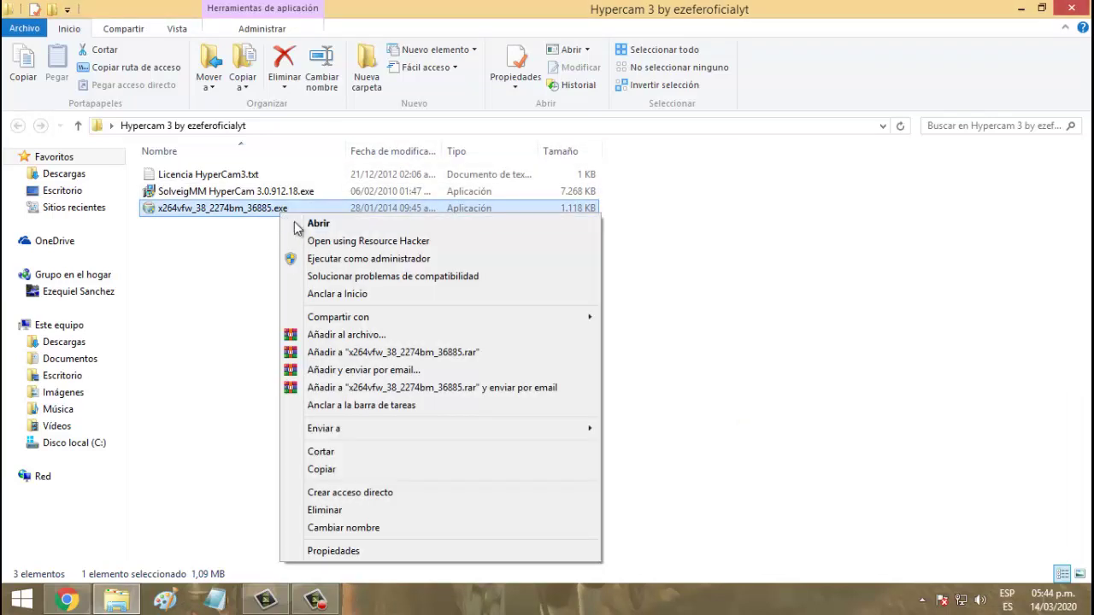
left_click(332, 259)
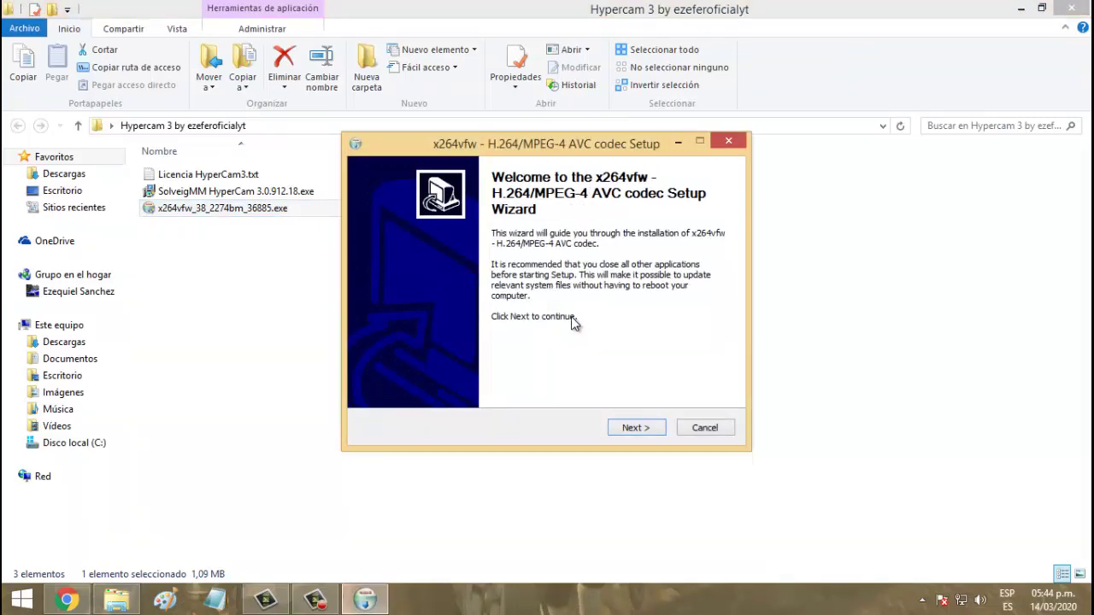
left_click(635, 429)
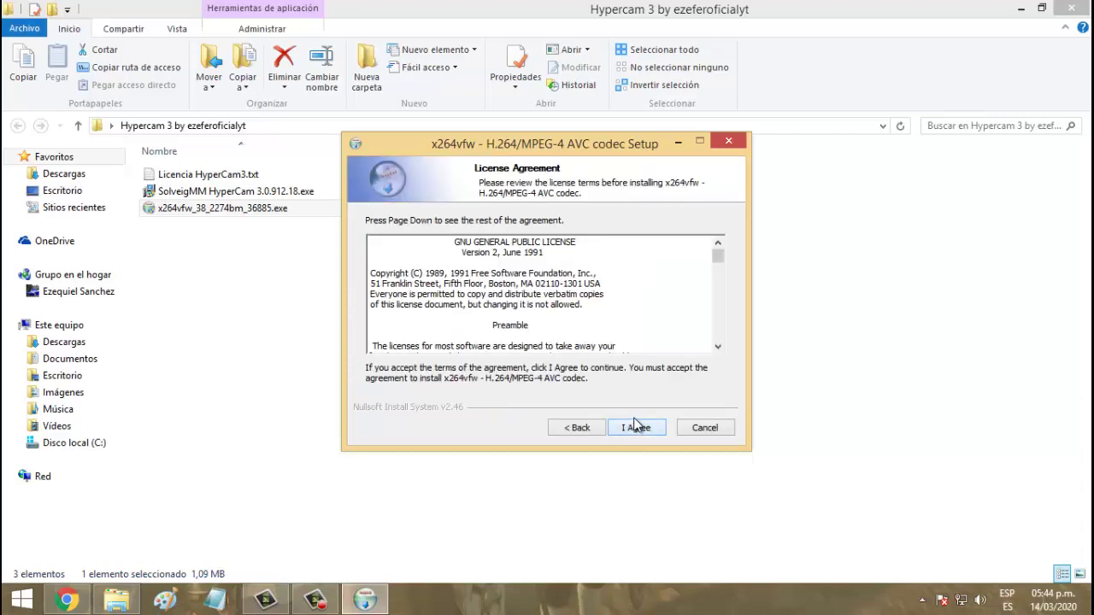
left_click(637, 427)
left_click(634, 427)
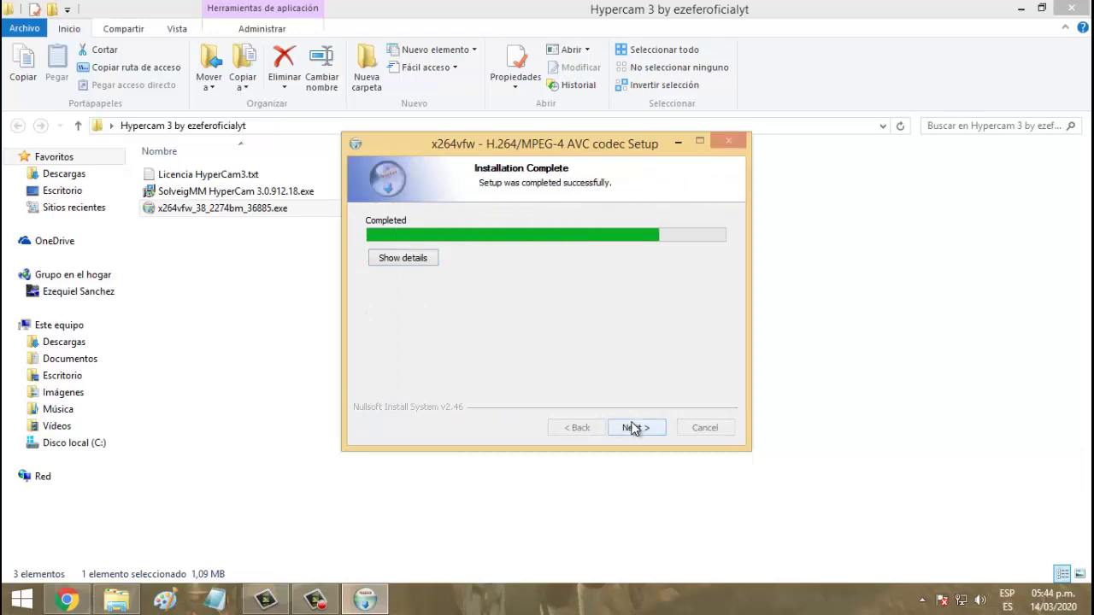
left_click(635, 428)
left_click(635, 429)
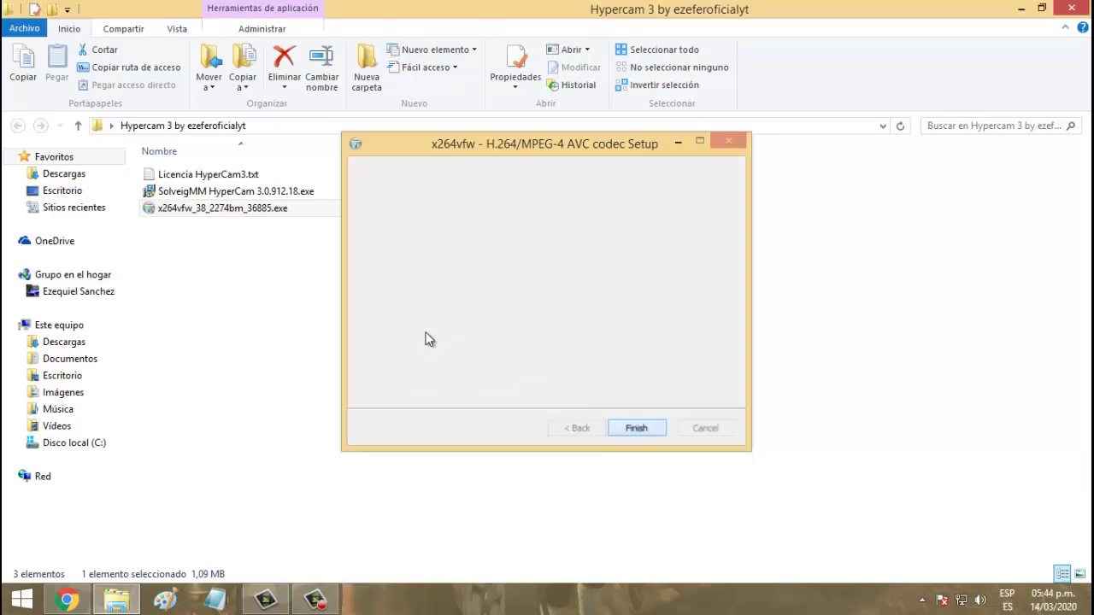
Restore the folder window to a smaller size and run HyperCam 3 as administrator from its desktop shortcut.
left_click_drag(526, 9, 562, 107)
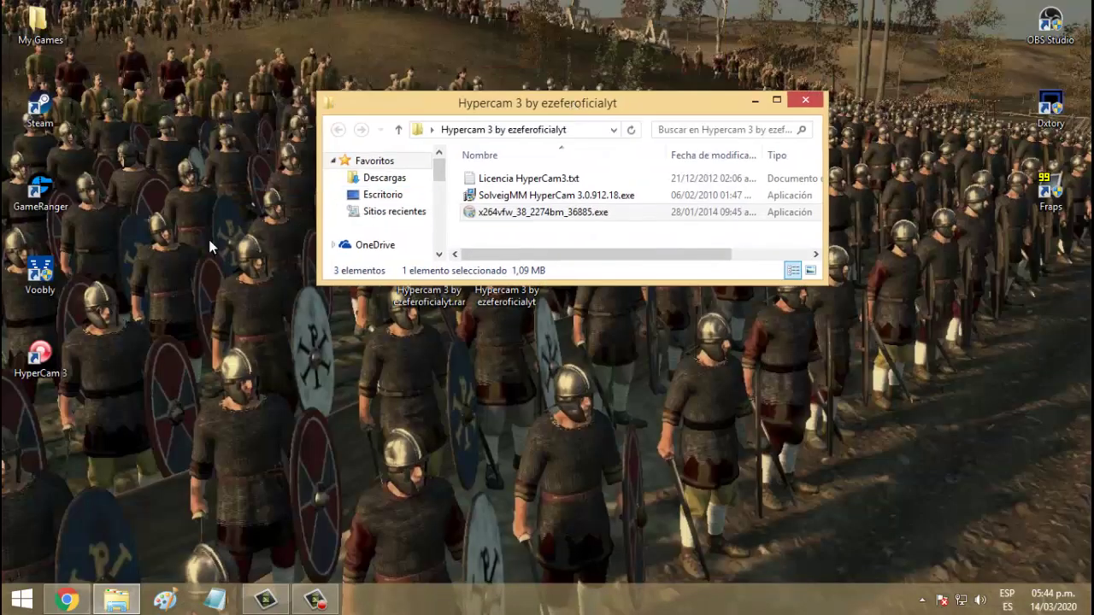
right_click(33, 379)
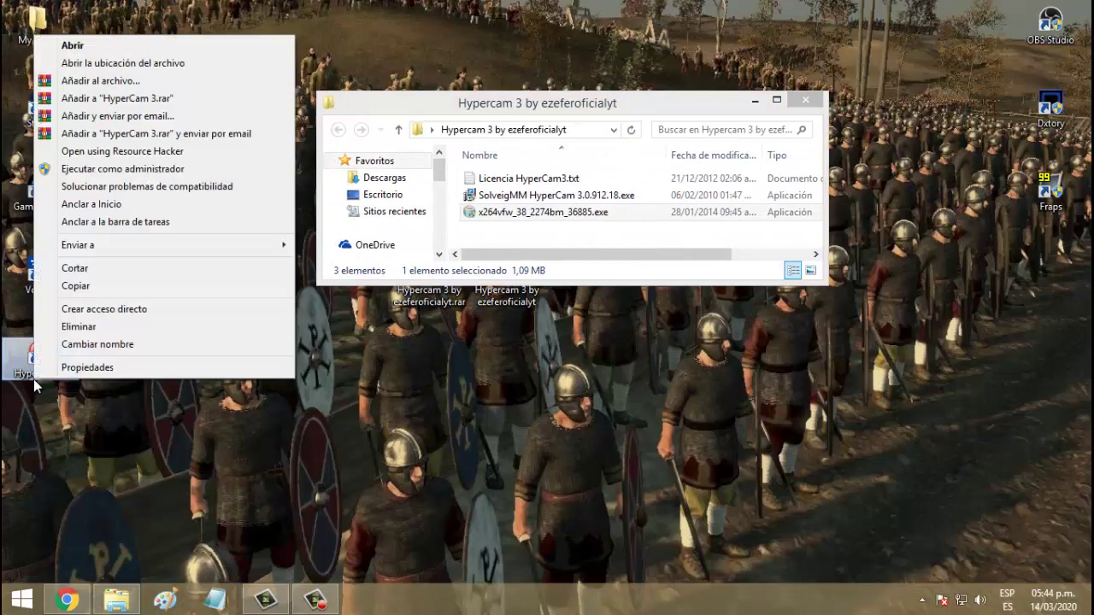
left_click(133, 168)
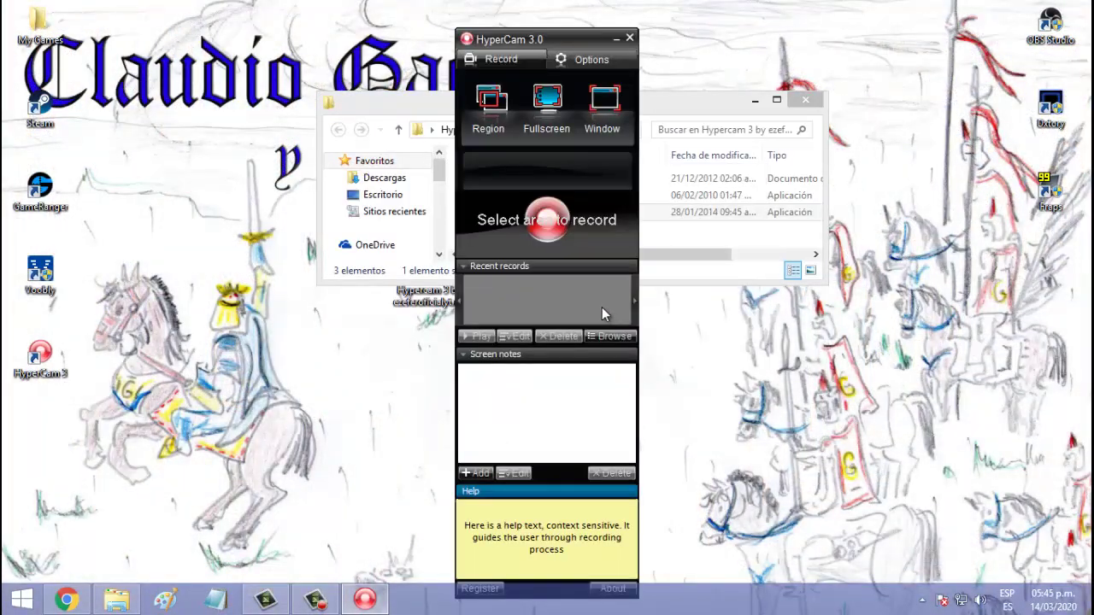
Move the HyperCam window beside the folder window so it fits fully on screen, and open its registration dialog.
left_click_drag(533, 44, 897, 77)
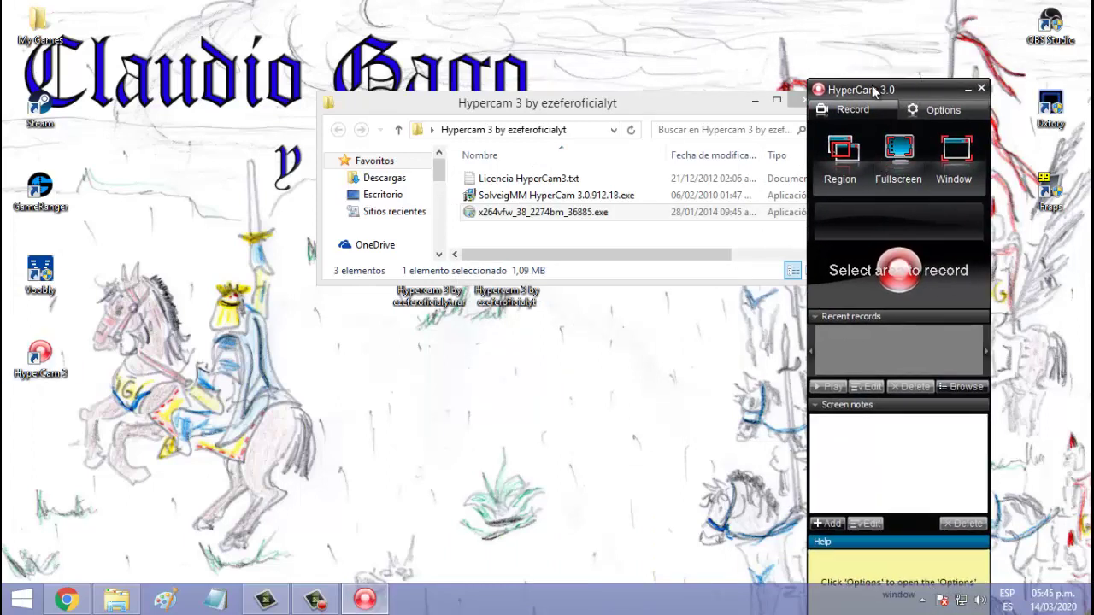
left_click_drag(872, 88, 847, 5)
left_click(807, 554)
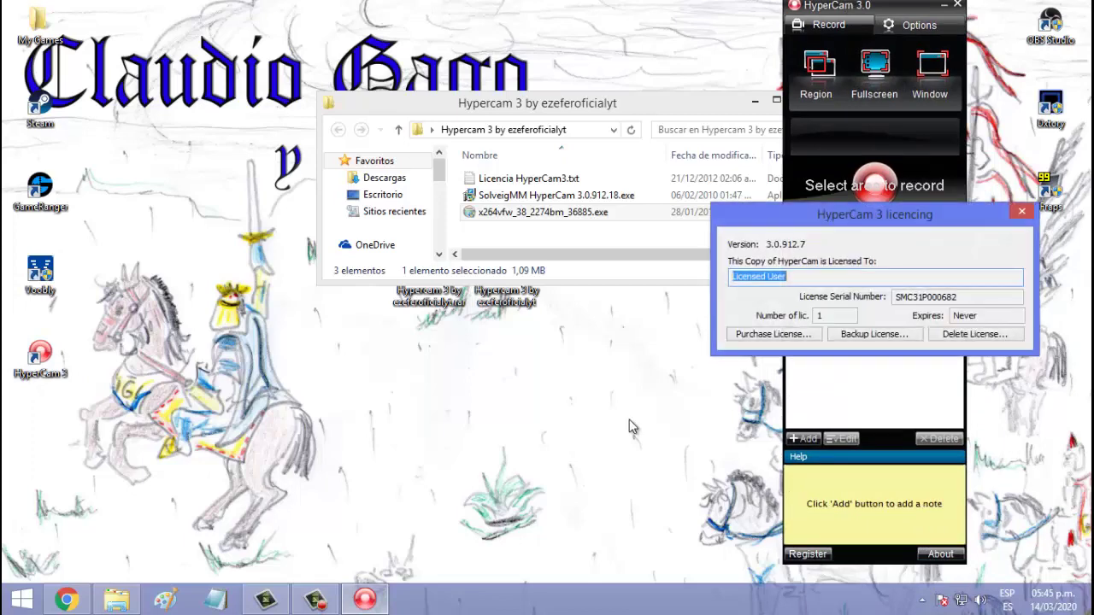
Copy the license serial from Licencia HyperCam3.txt and close the text file.
left_click(511, 178)
double_click(511, 179)
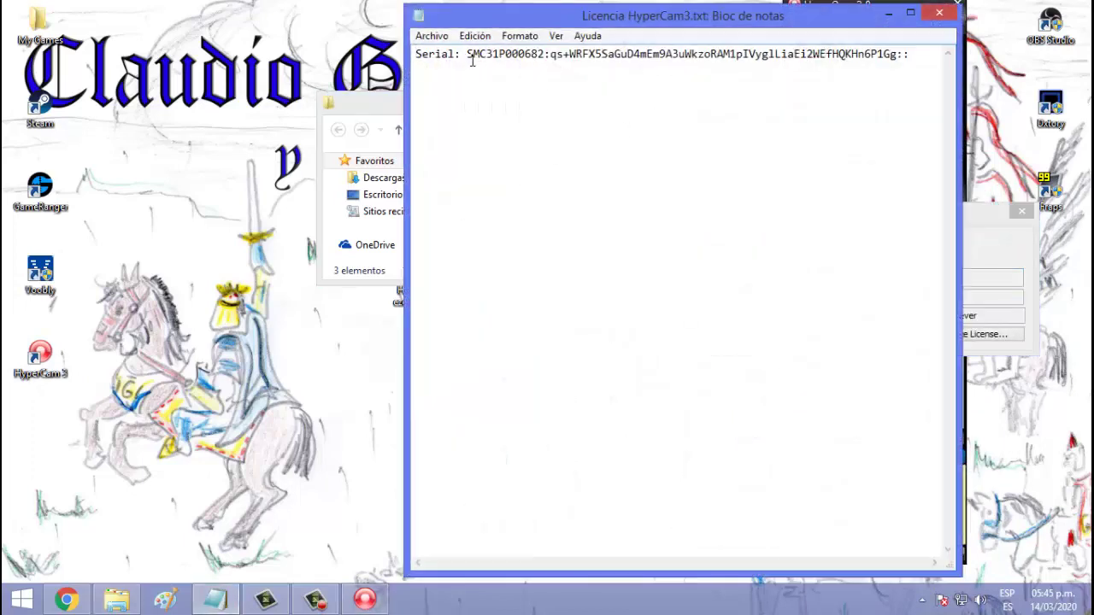
left_click_drag(468, 55, 902, 56)
left_click(508, 62)
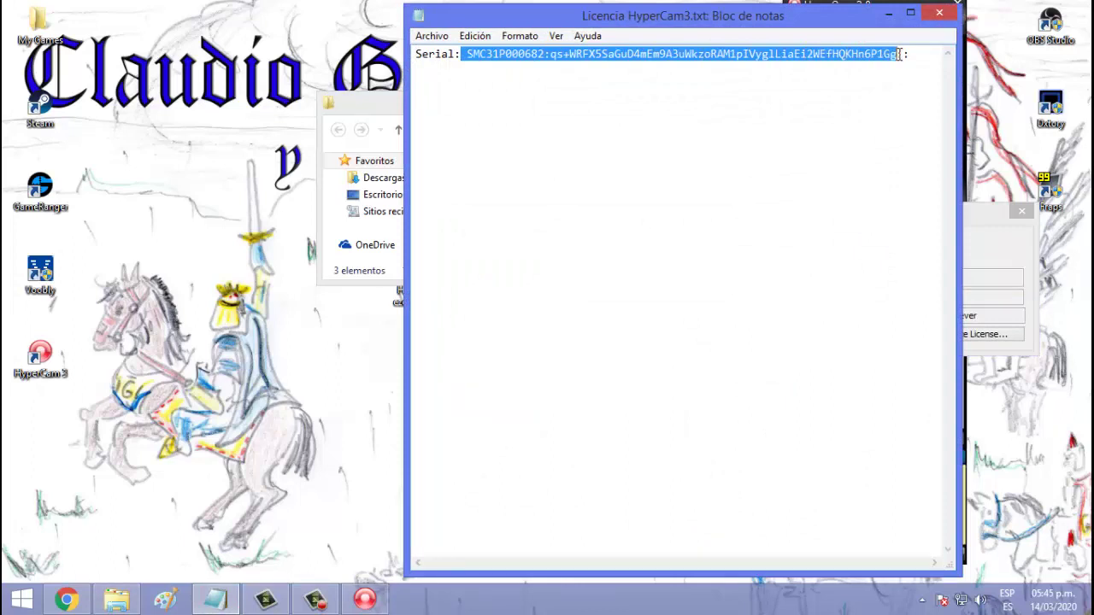
right_click(879, 58)
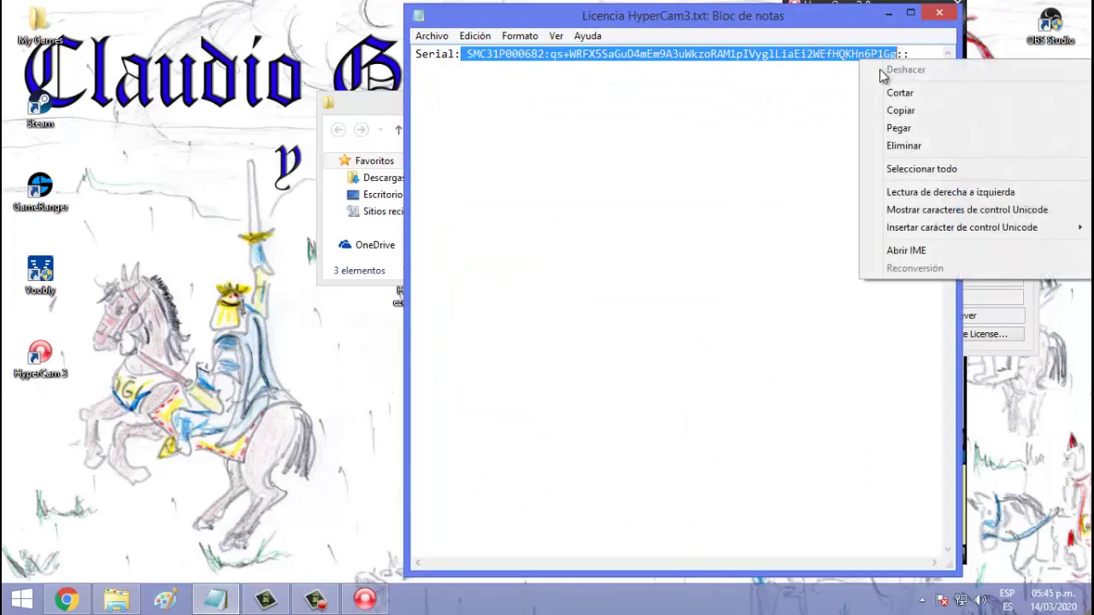
left_click(898, 110)
left_click(939, 12)
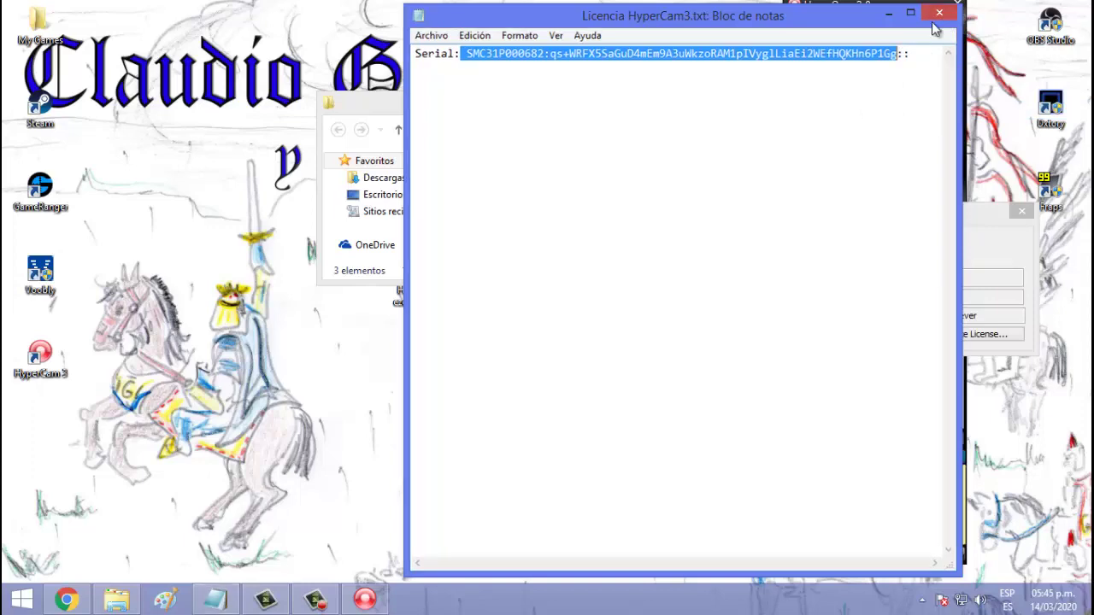
Select the licensee field's text in the HyperCam 3 licencing dialog and close the dialog.
left_click(865, 280)
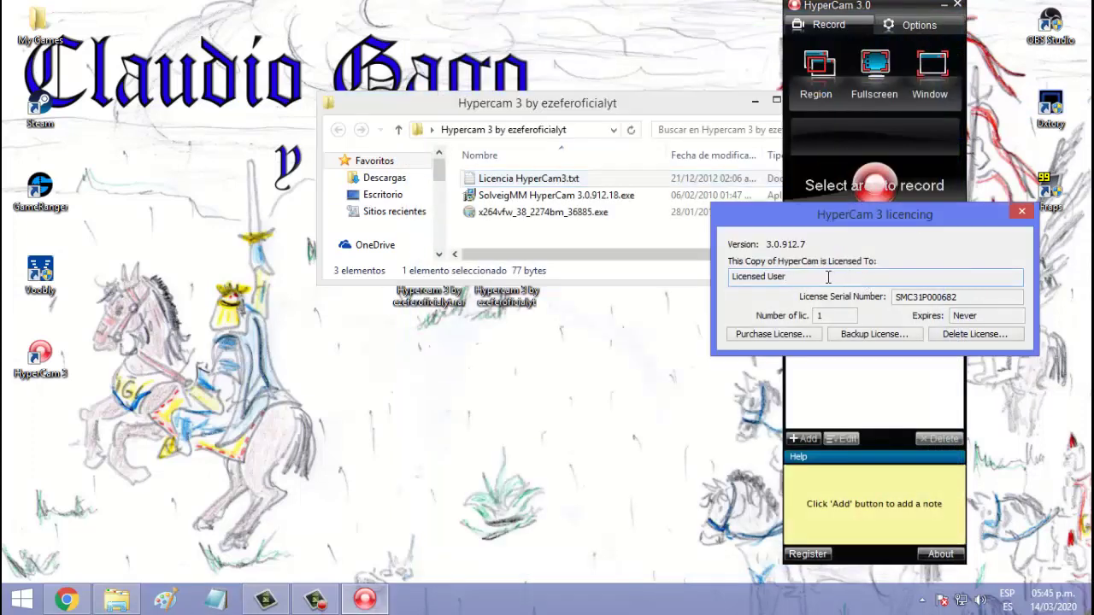
left_click_drag(828, 277, 702, 281)
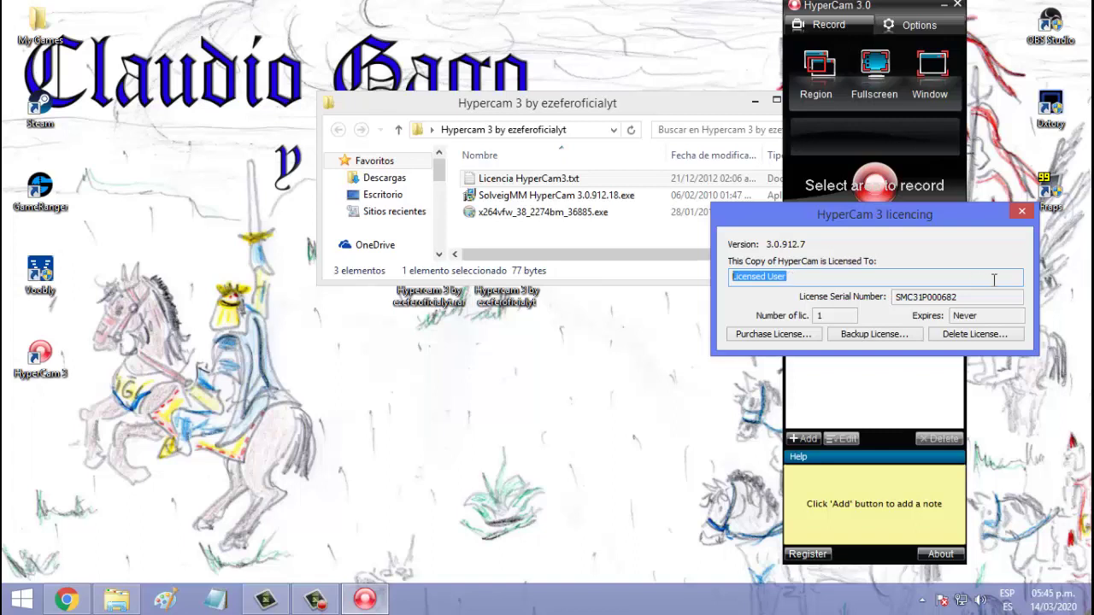
left_click(1022, 212)
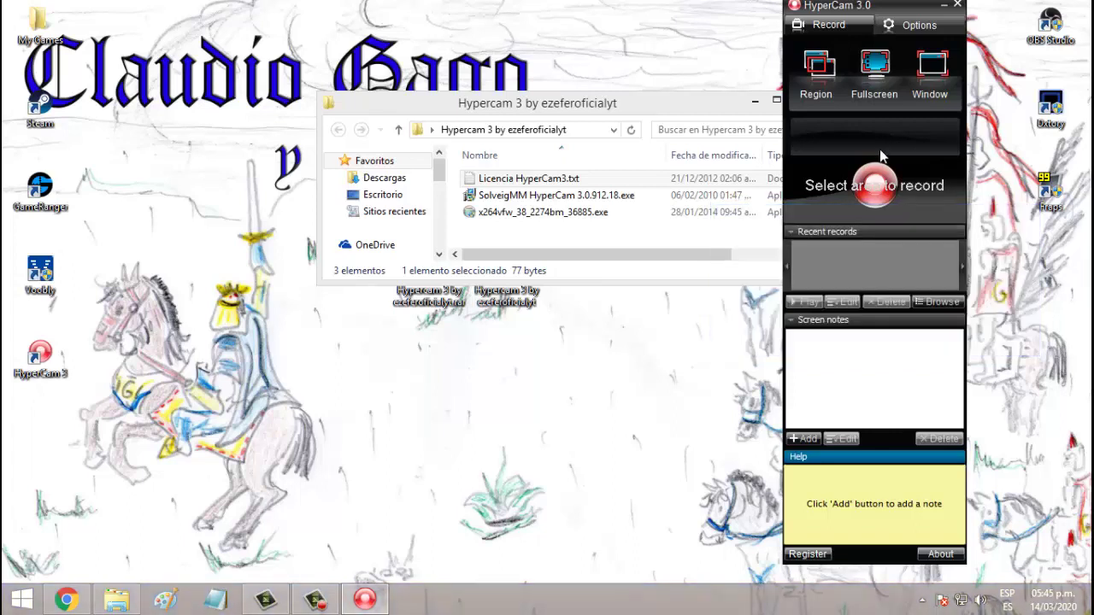
Define a recording region covering almost the whole screen, starting at X 6, Y 2 and about 1352 by 768 in size.
left_click(826, 87)
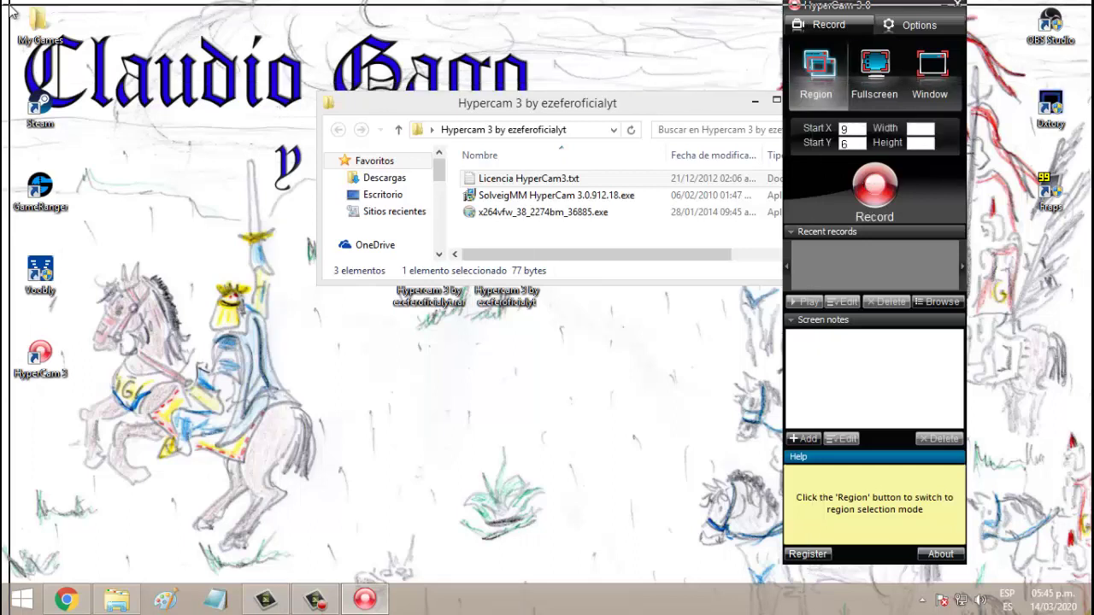
left_click_drag(8, 5, 1087, 614)
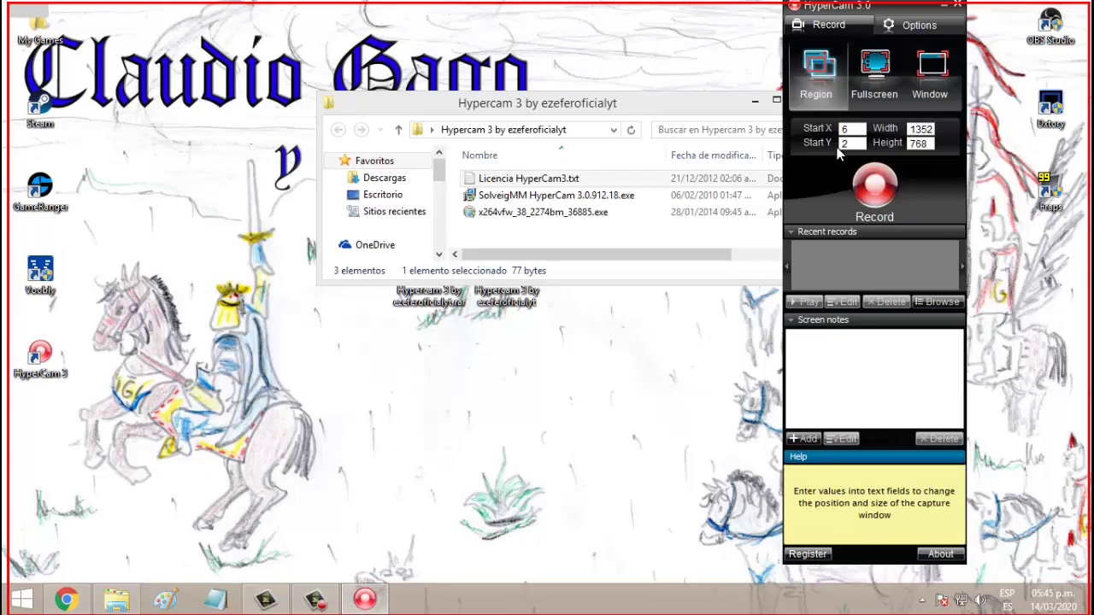
Enable sound recording in the audio options and check the available recording devices.
left_click(904, 25)
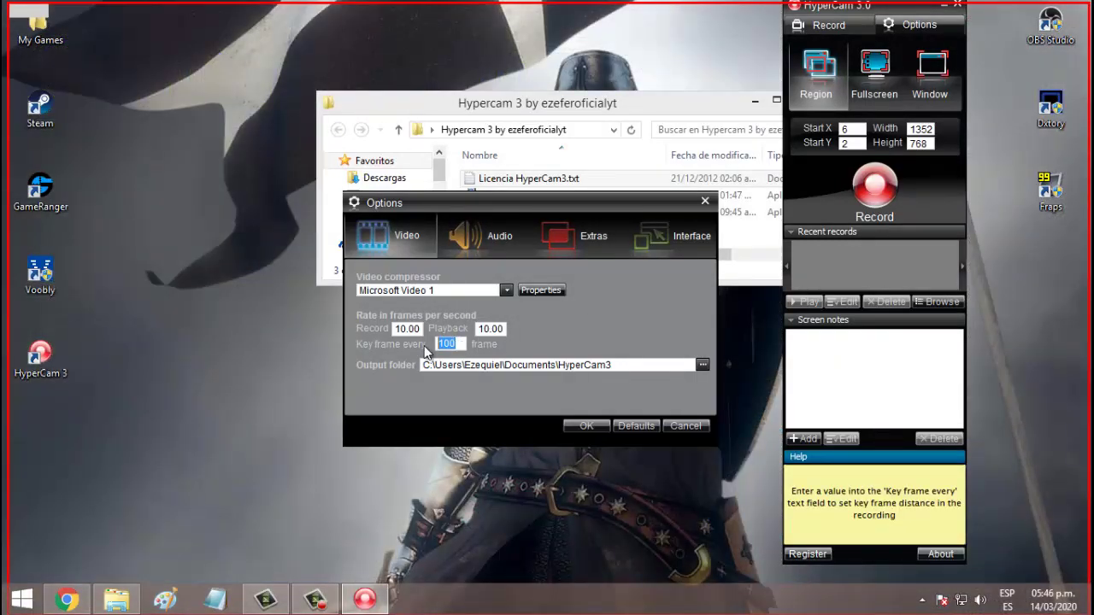
left_click(505, 239)
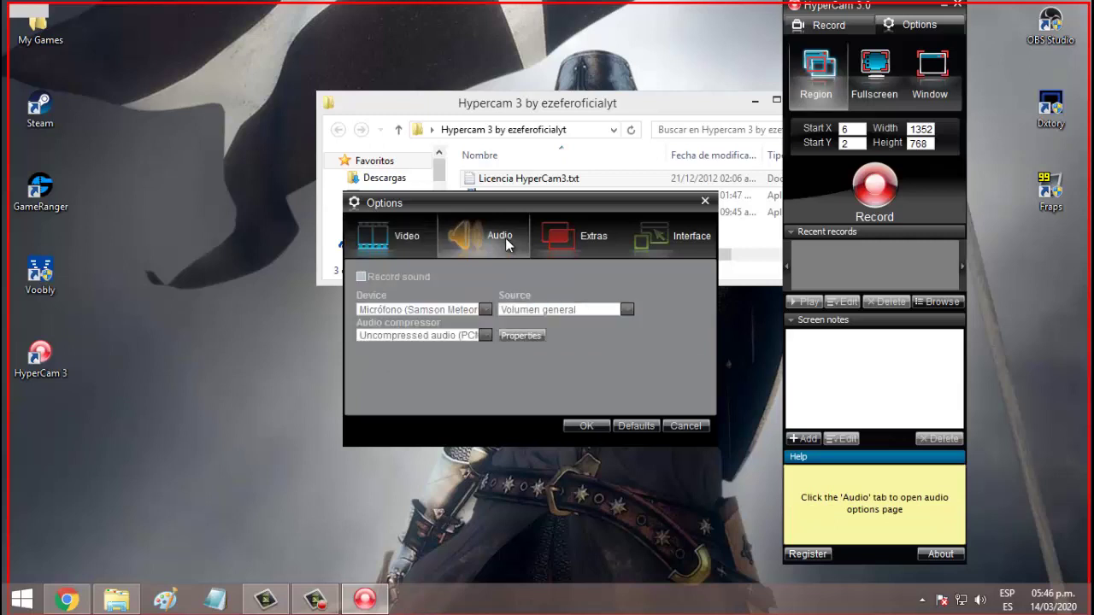
left_click(411, 281)
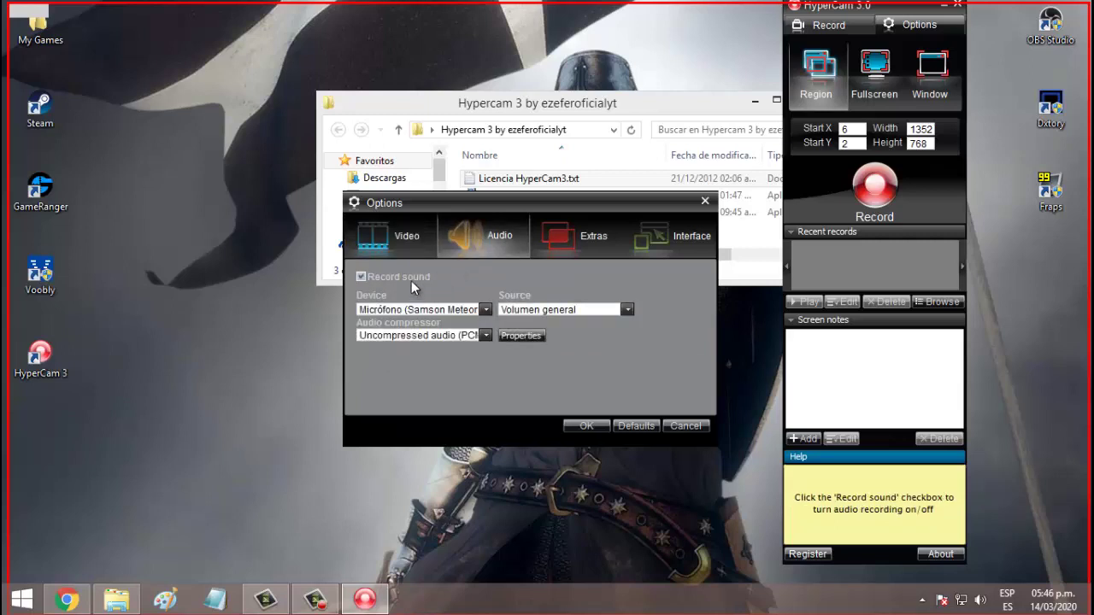
left_click(485, 309)
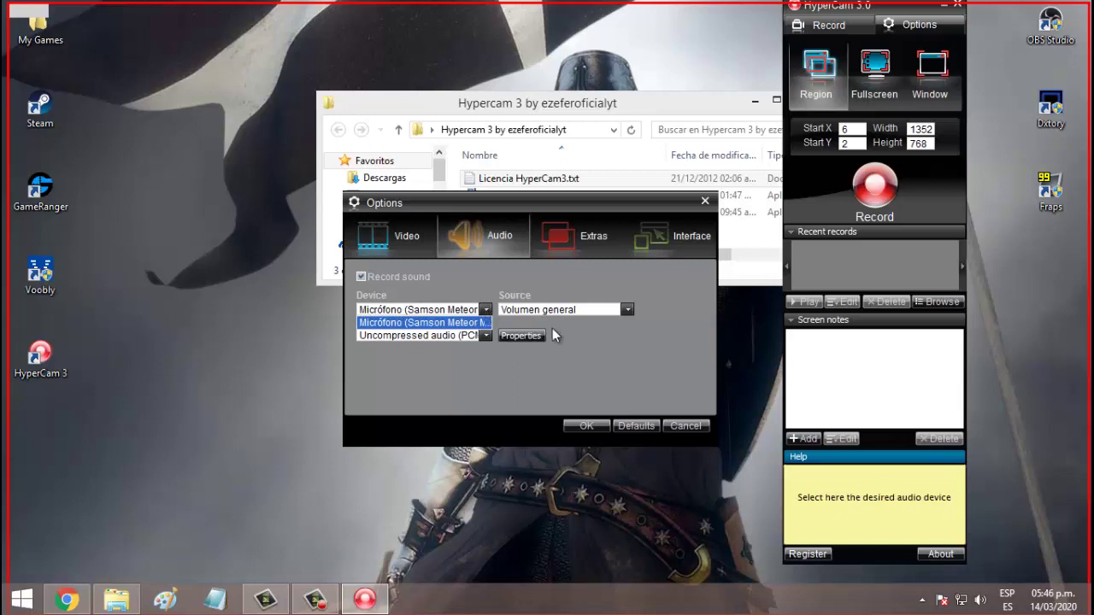
left_click(591, 317)
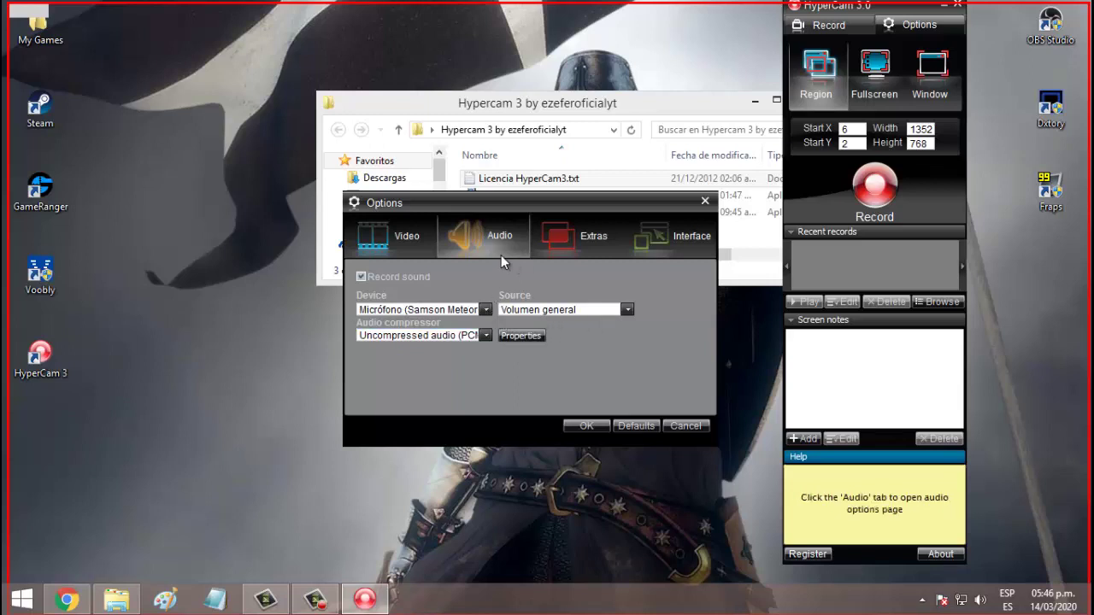
Set the video compressor to X264vfw - H.264/MPEG-4 AVC, apply the options, and close the Hypercam 3 folder window.
left_click(557, 246)
left_click(624, 257)
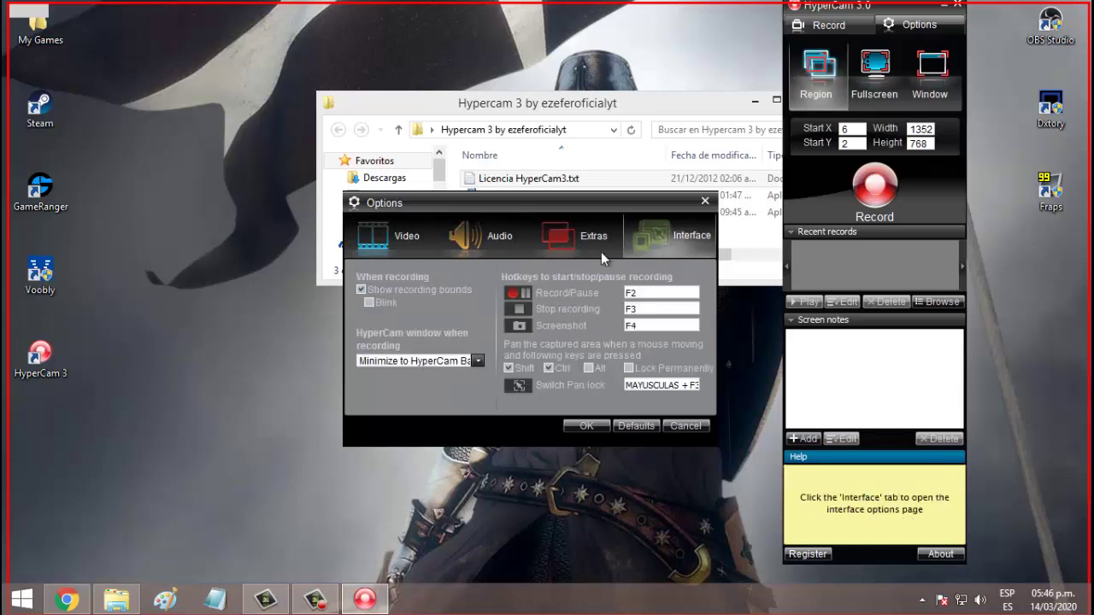
left_click(414, 251)
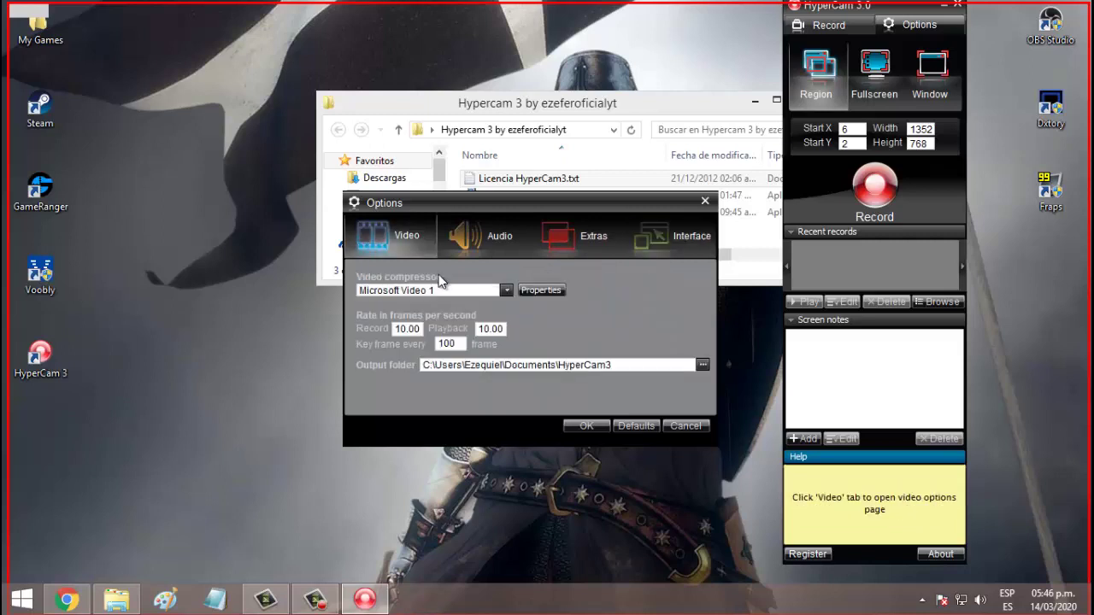
left_click(510, 290)
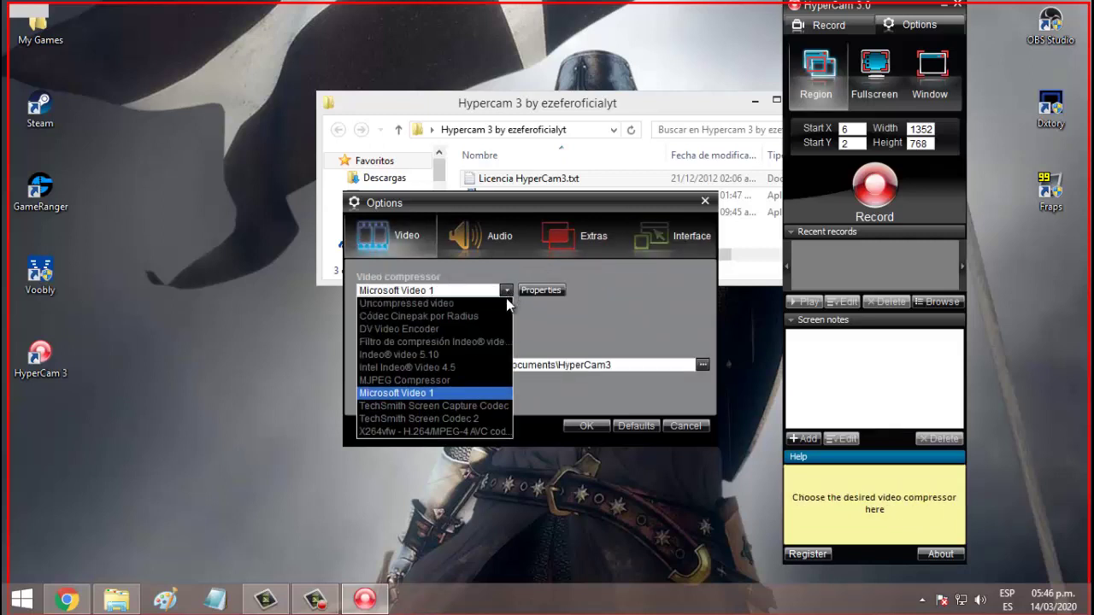
left_click(494, 429)
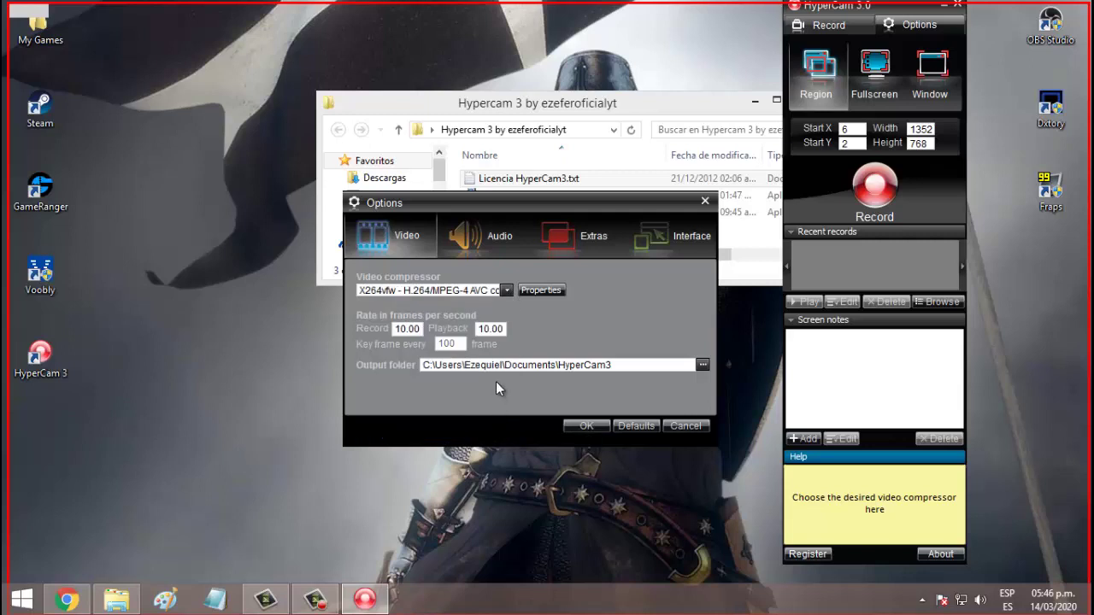
left_click(586, 425)
left_click_drag(687, 108, 523, 157)
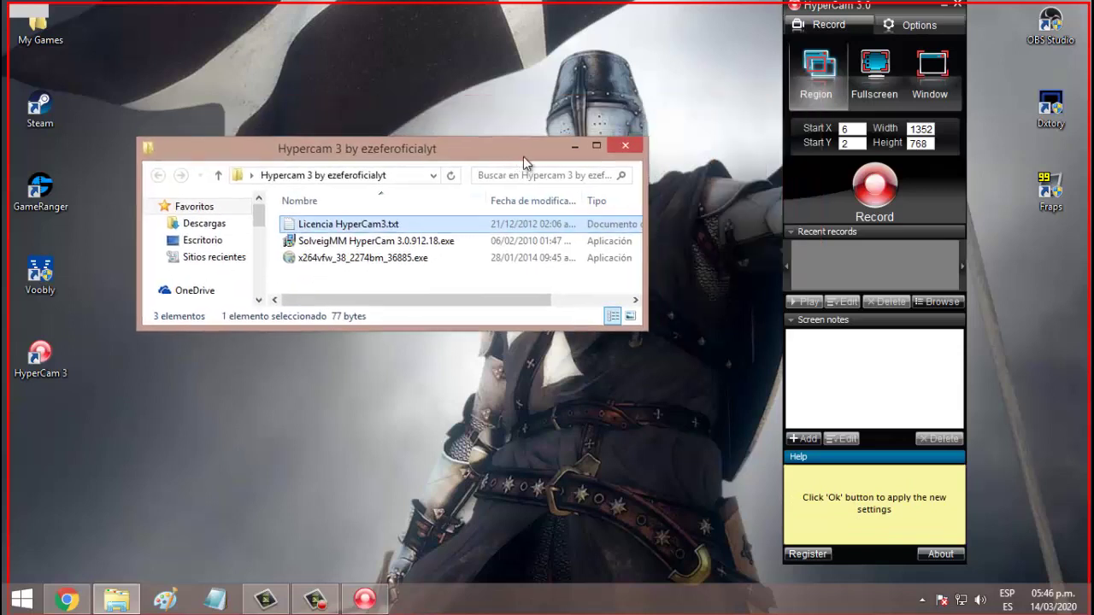
left_click(625, 146)
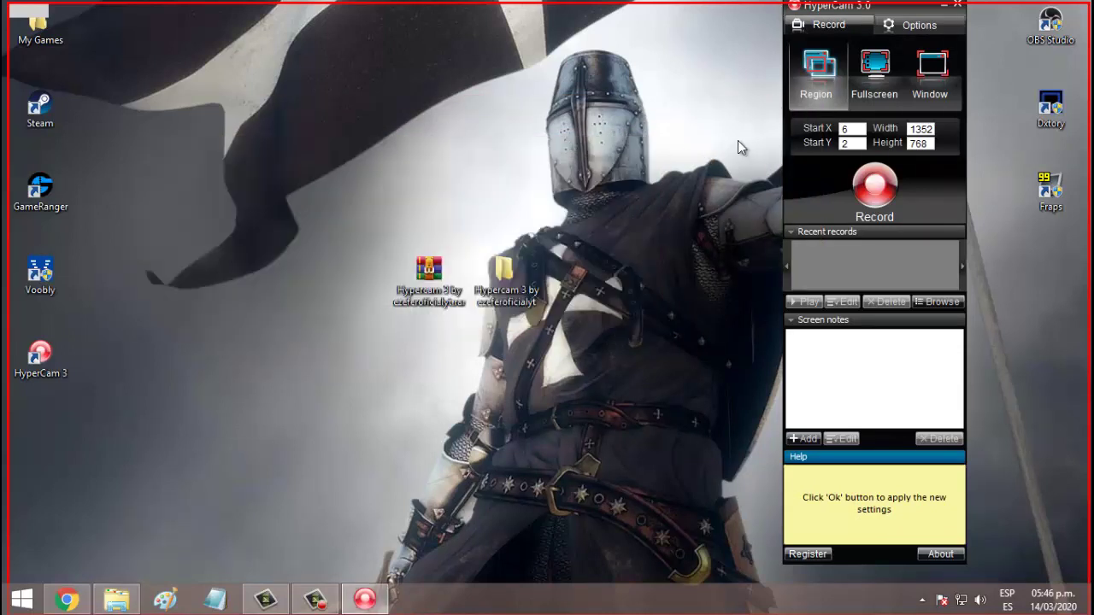
Set the hotkeys to Ctrl+Alt+P for Record/Pause, Ctrl+Alt+O for Stop recording and Ctrl+Alt+I for Screenshot, and apply them.
left_click(913, 34)
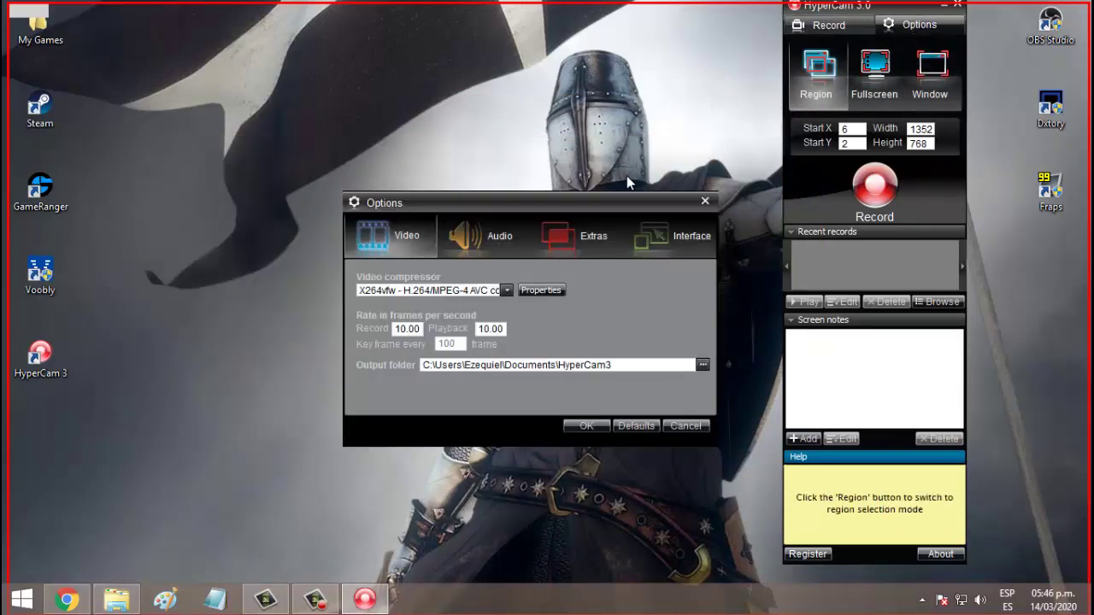
left_click(601, 219)
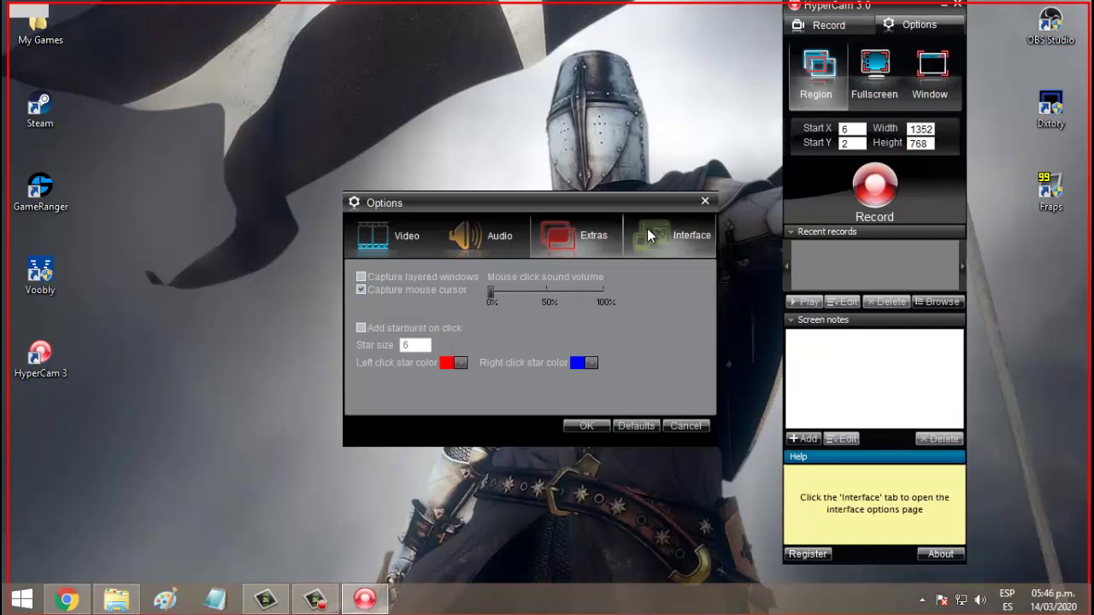
left_click(645, 225)
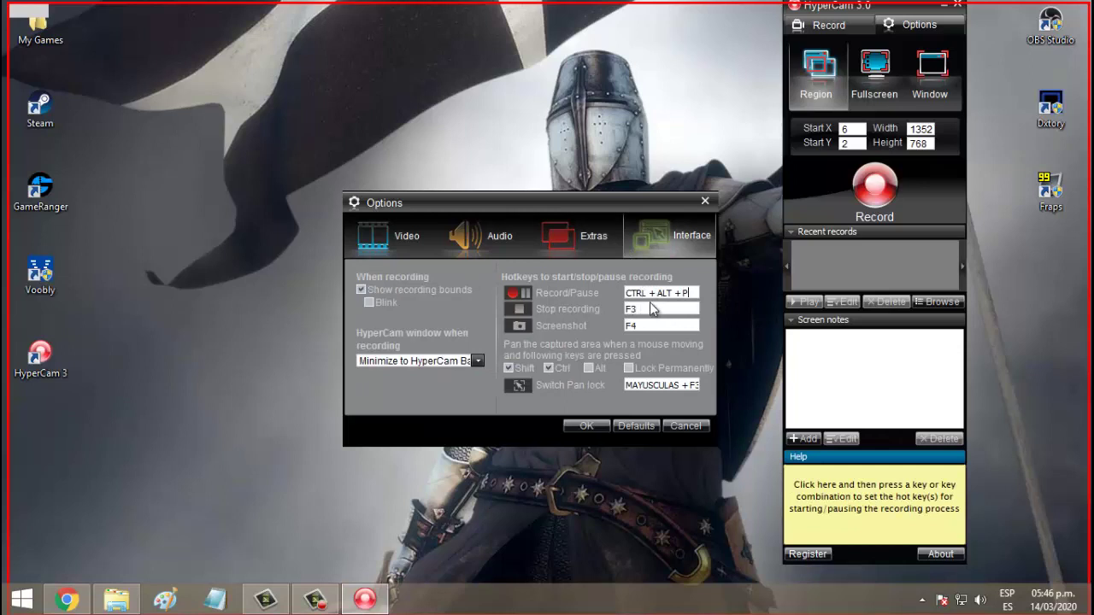
left_click(649, 310)
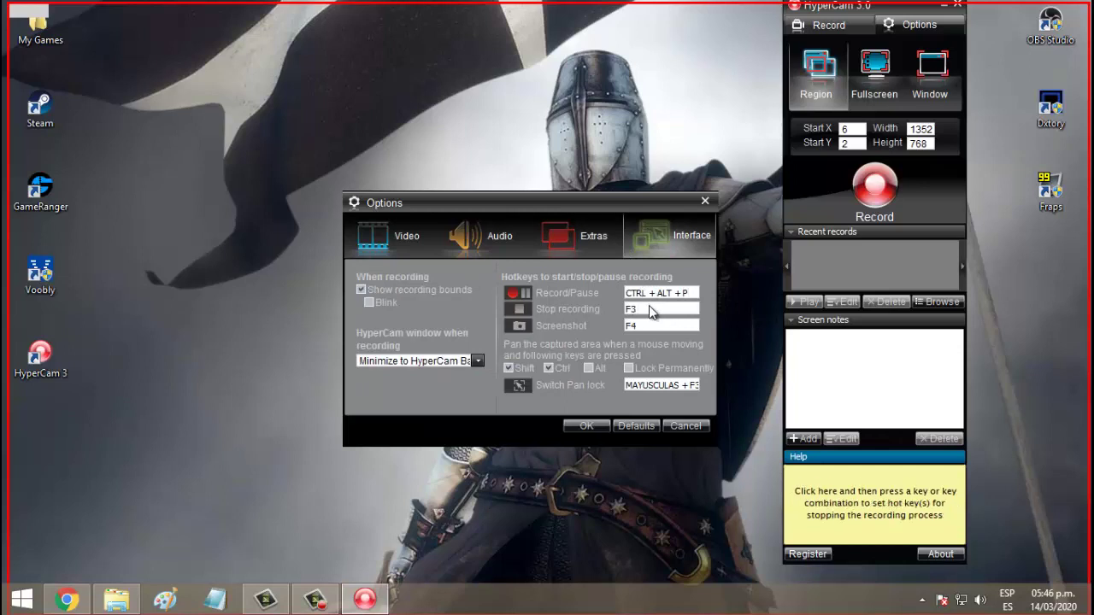
key("ctrl+alt+o")
left_click(627, 319)
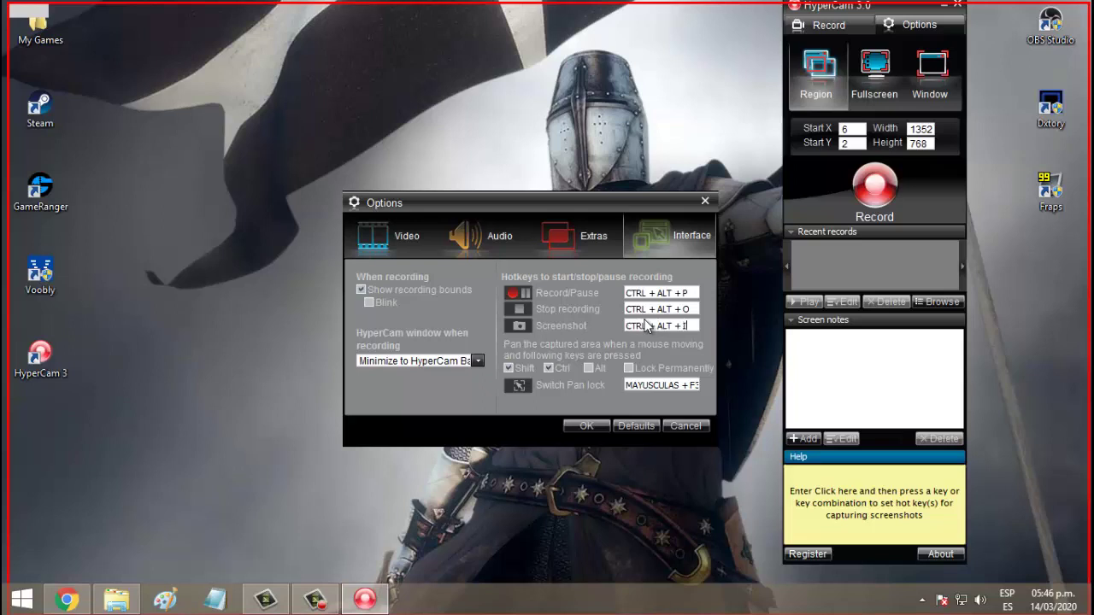
left_click(585, 425)
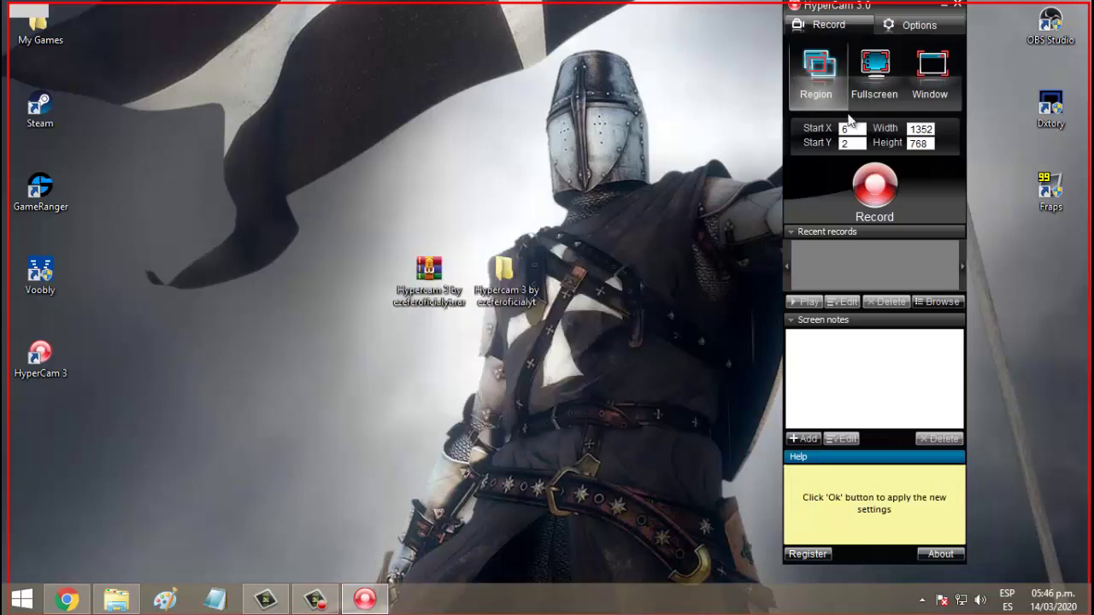
Minimize HyperCam and launch The Conquerors - GameRanger from the My Games desktop folder.
left_click(944, 5)
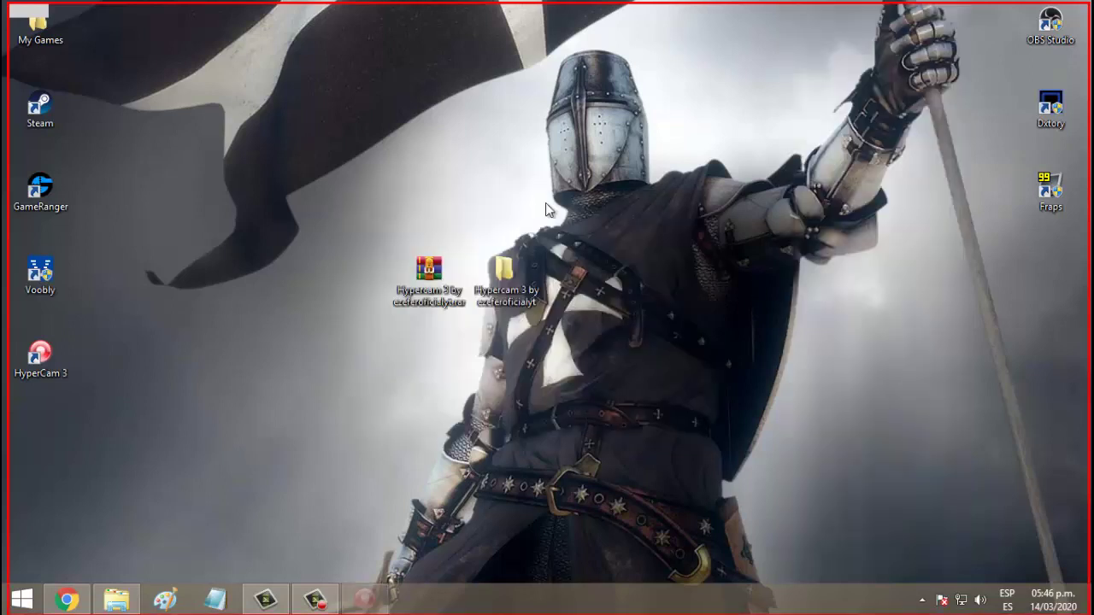
double_click(52, 41)
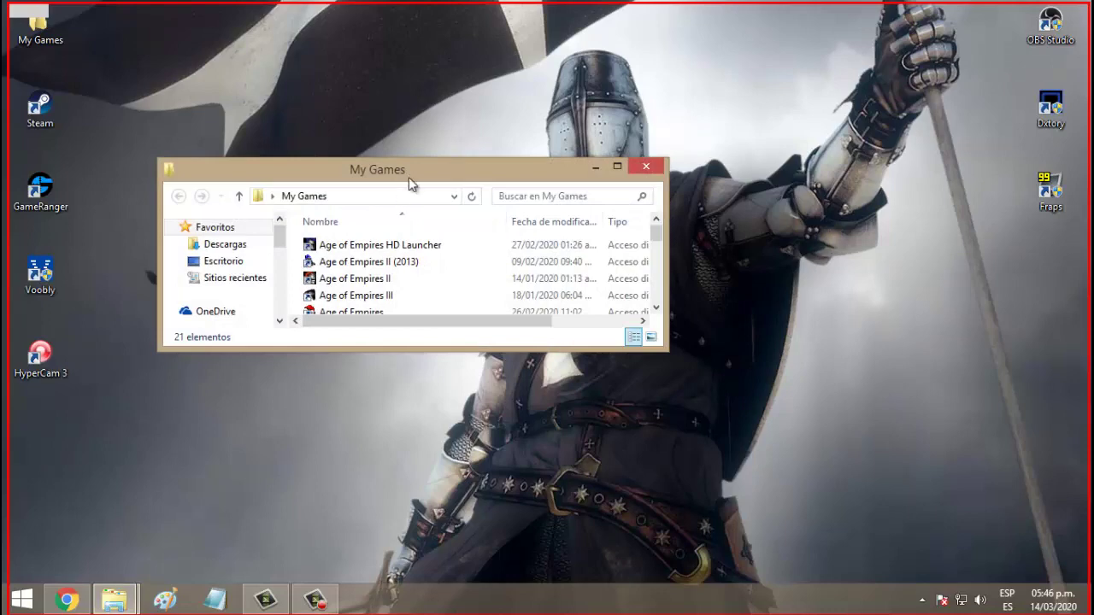
double_click(409, 175)
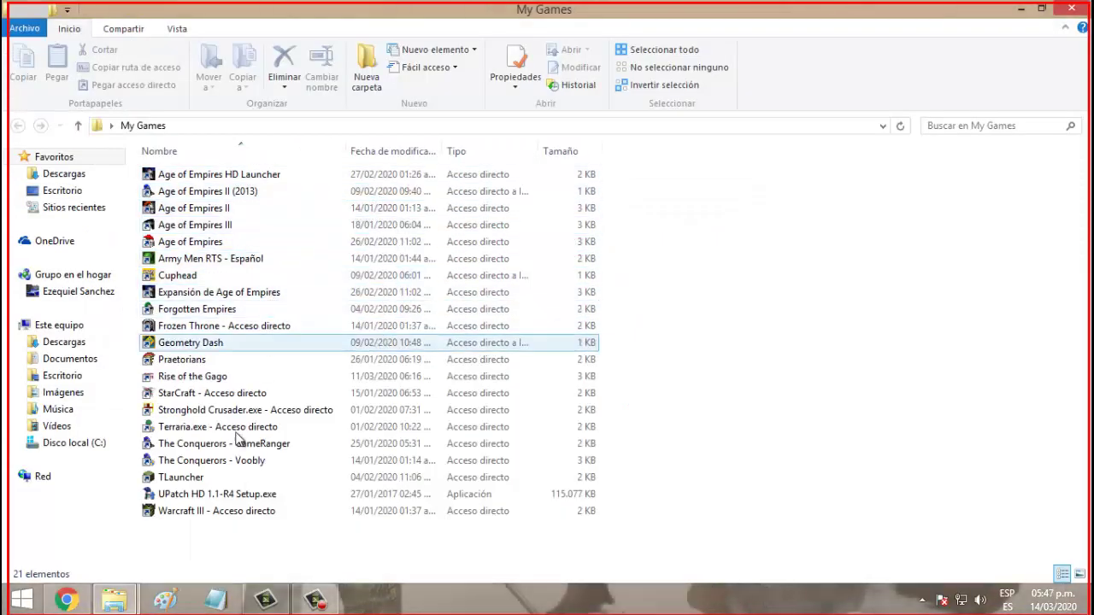
left_click(233, 461)
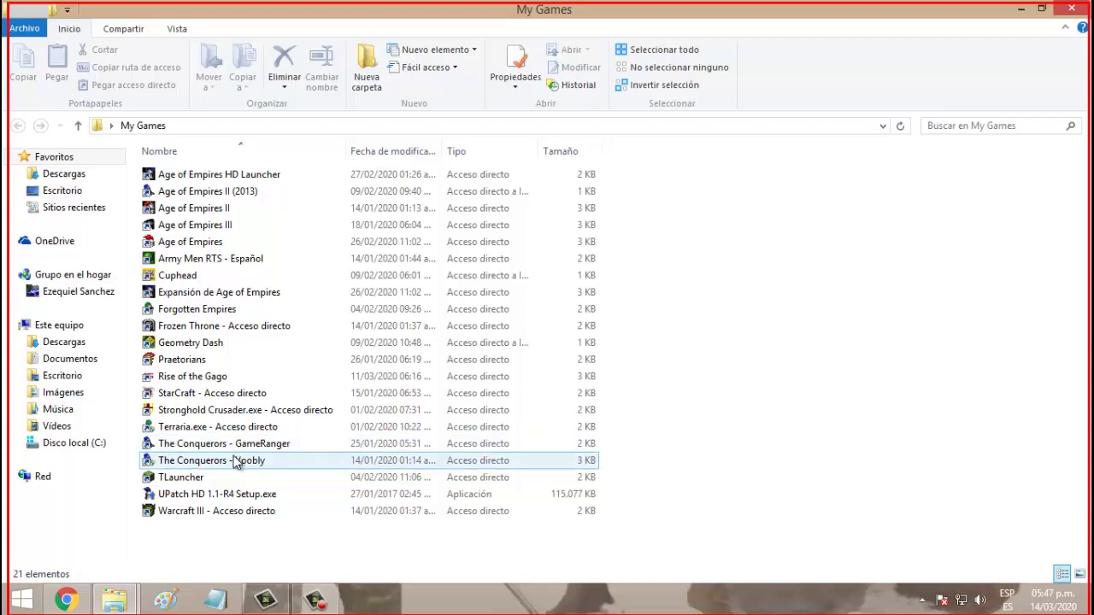
left_click(244, 448)
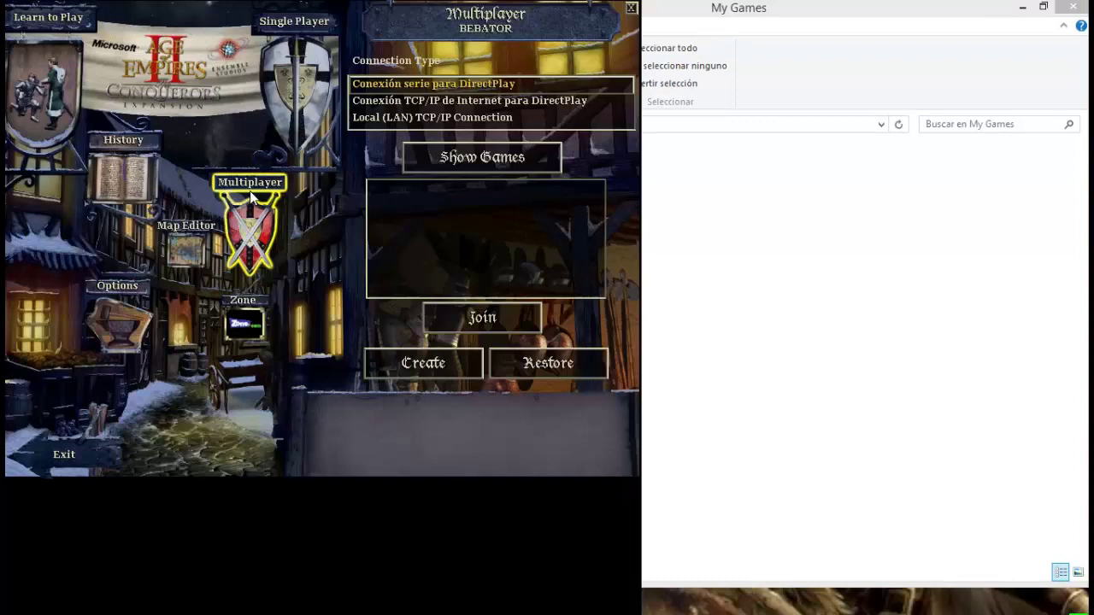
Start a single-player Standard Game with the Britons as the player's civilization.
left_click(309, 118)
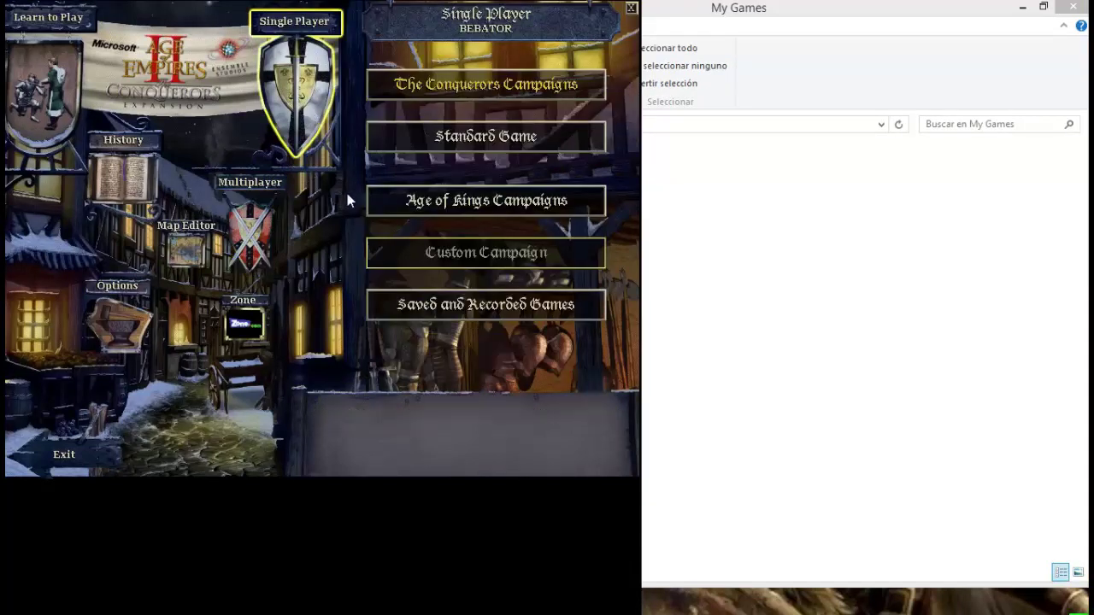
left_click(401, 140)
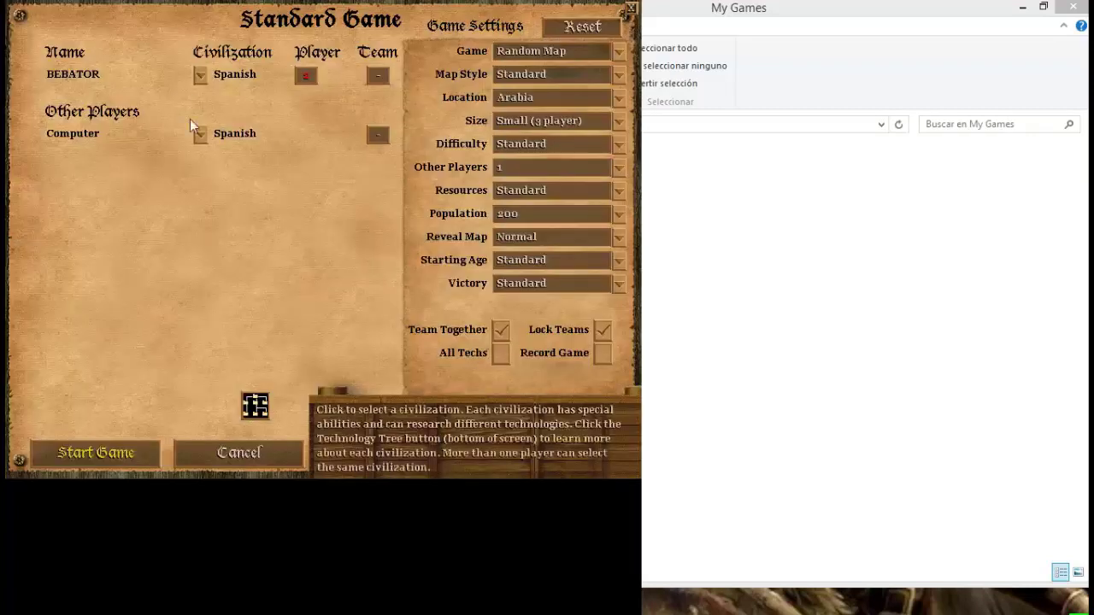
left_click(200, 75)
left_click(228, 110)
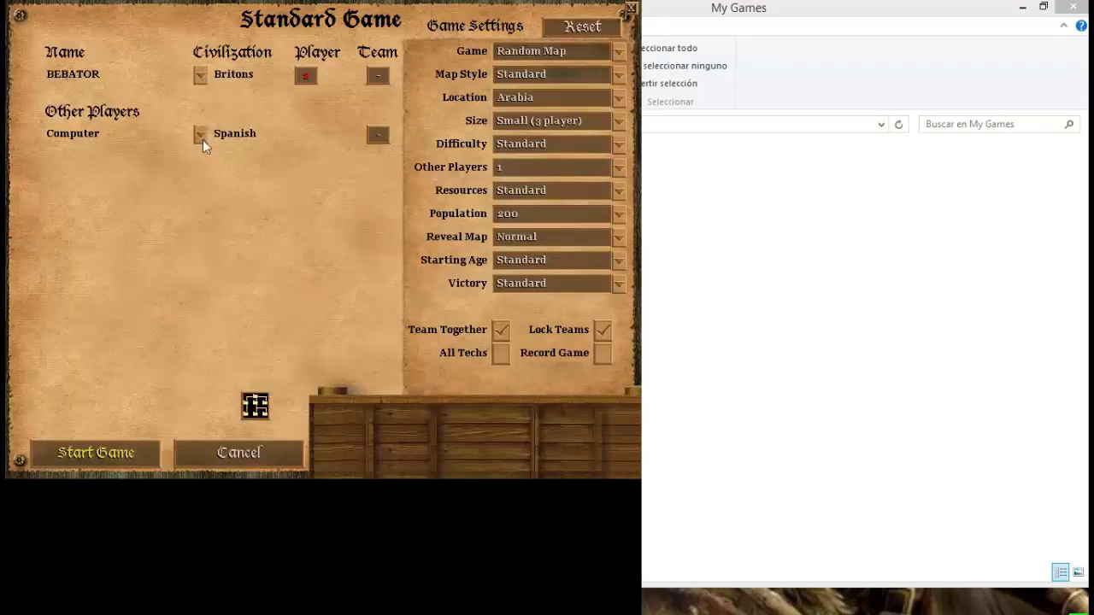
left_click(114, 448)
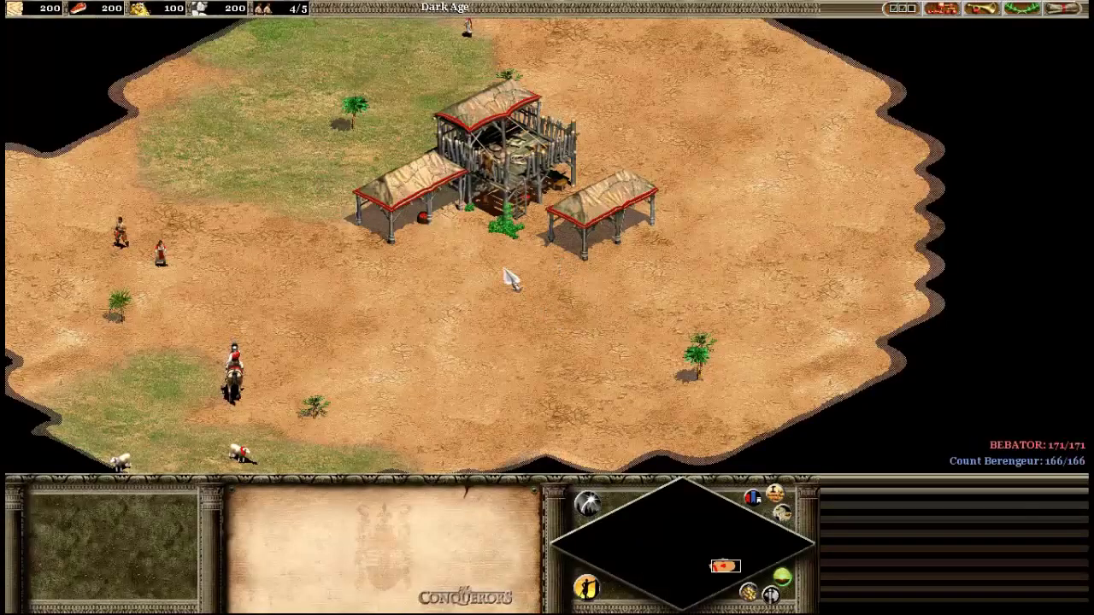
Have the two villagers near the Town Center build two houses close to where they stand.
left_click(504, 158)
mouse_move(4, 387)
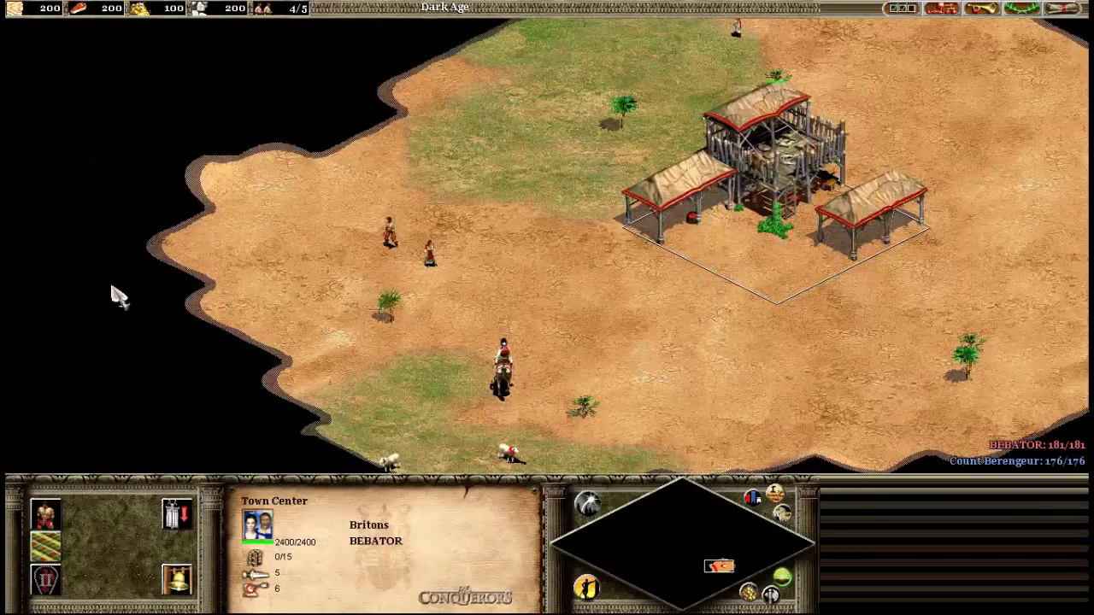
left_click_drag(259, 147, 443, 286)
left_click(361, 215)
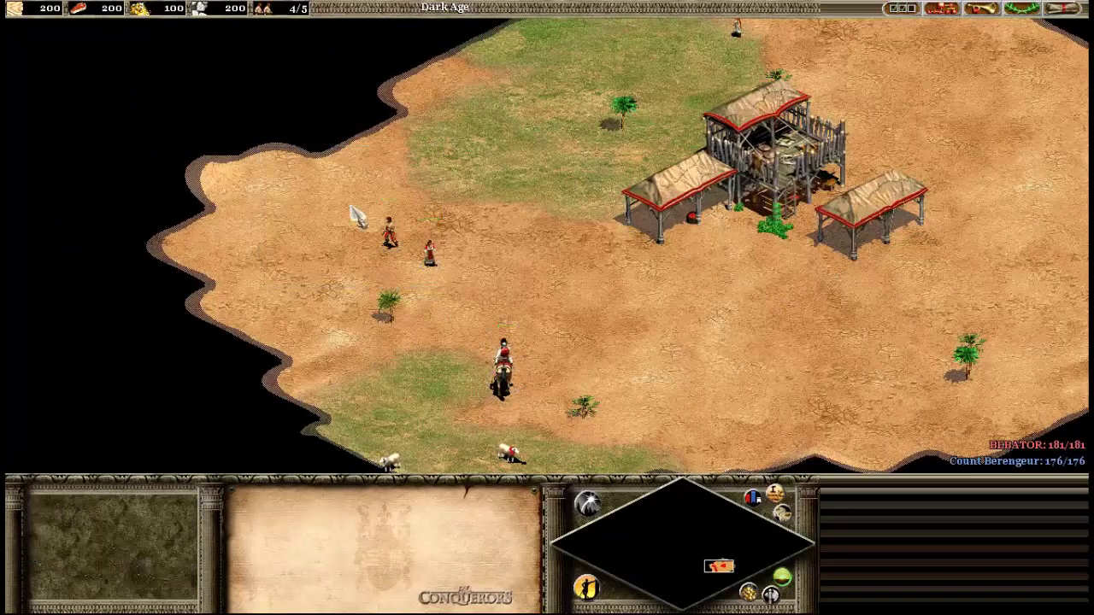
left_click_drag(345, 199, 513, 320)
key("b")
key("e")
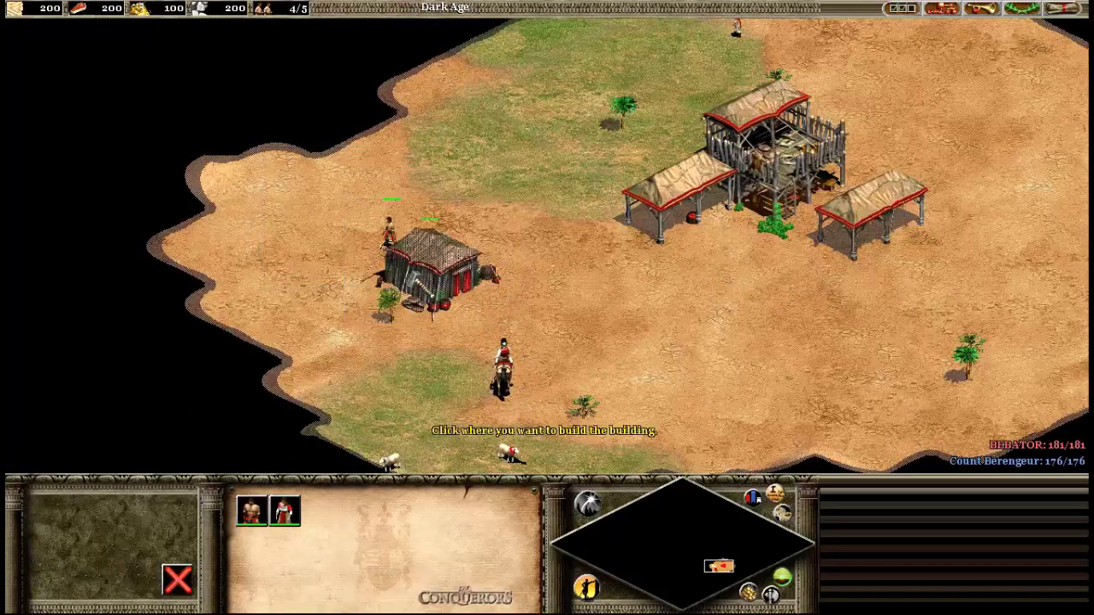
left_click(428, 277)
key("b")
key("e")
left_click(315, 227)
Send the Scout Cavalry past the sheep to explore the dark area south of the Town Center.
key("Down")
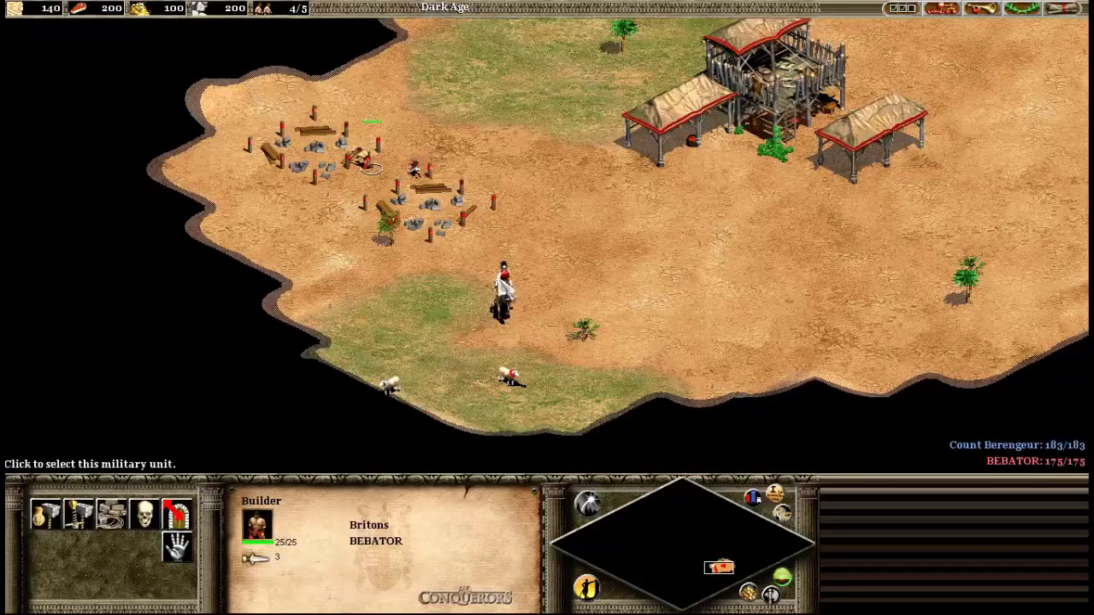
left_click(503, 290)
key("Down")
right_click(420, 401)
right_click(501, 415)
key("Down")
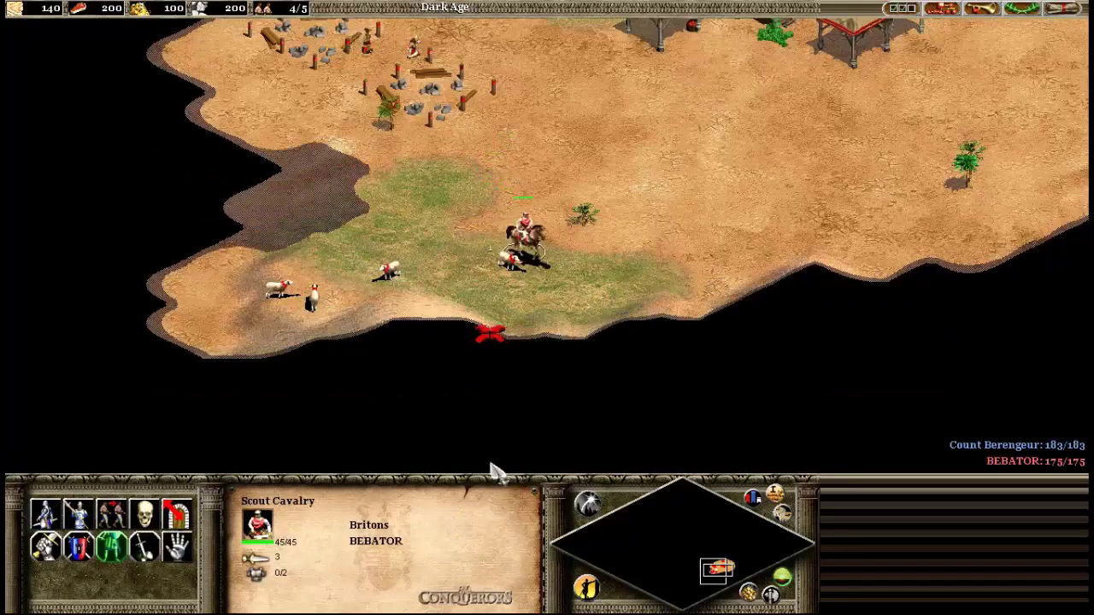
Select the sheep southwest of the Town Center, including the separate one, and herd them to the Town Center.
left_click_drag(418, 373, 176, 228)
key("Up")
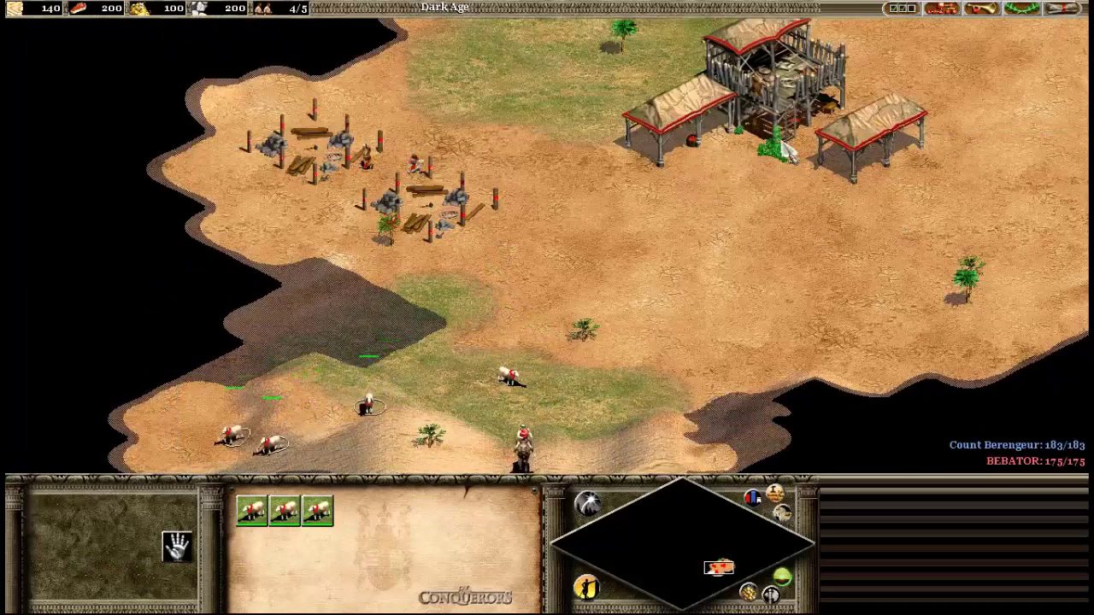
left_click_drag(586, 342, 501, 415)
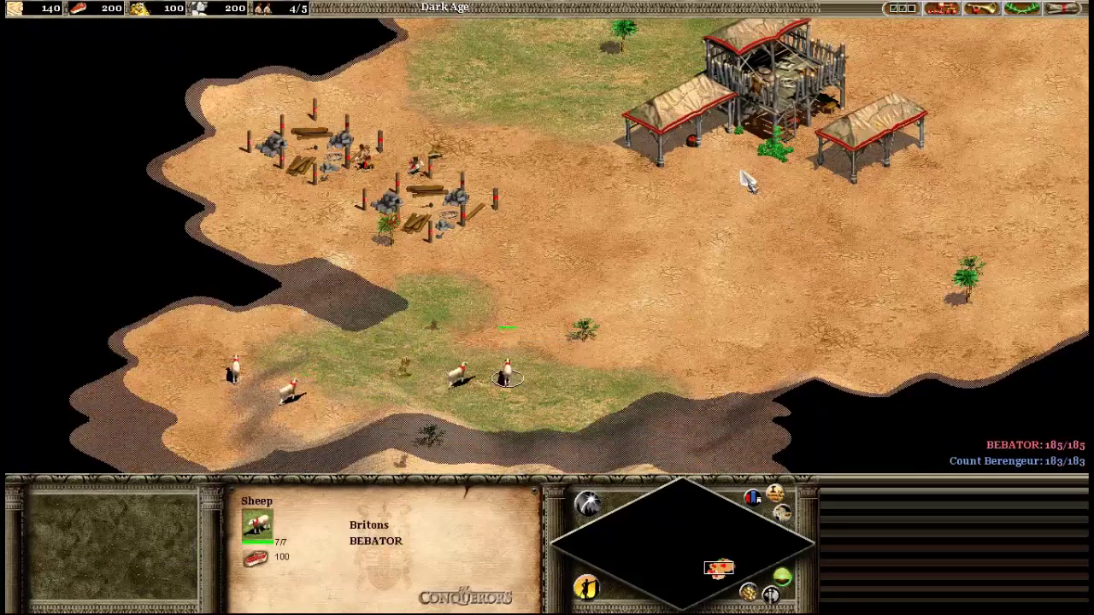
left_click(756, 127)
Select the Town Center and train a villager.
key("Down")
left_click_drag(440, 317, 855, 474)
key("Up")
key("h")
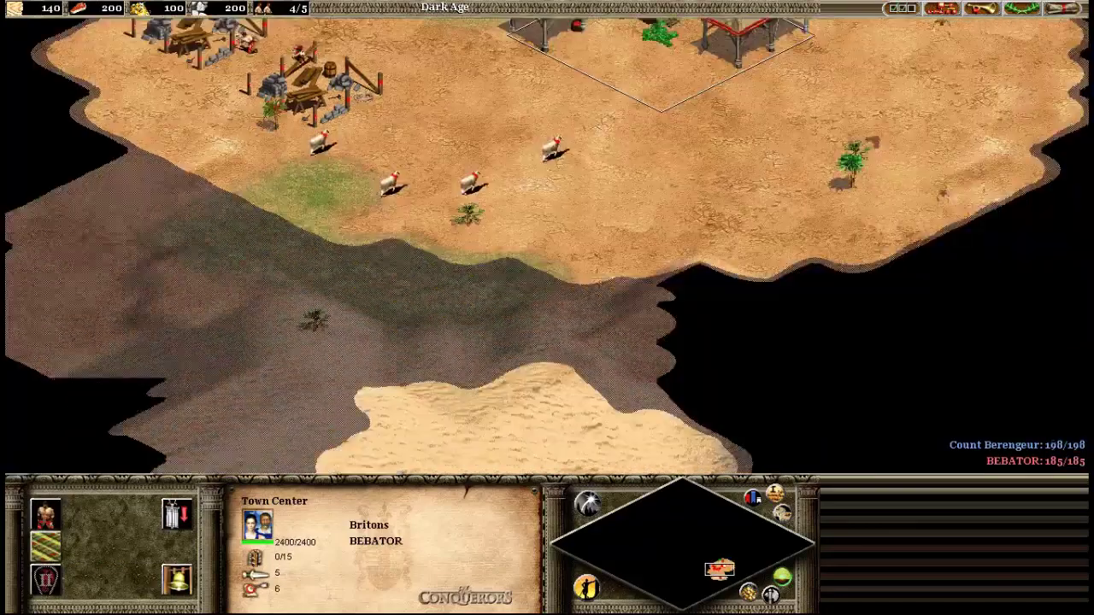
key("c")
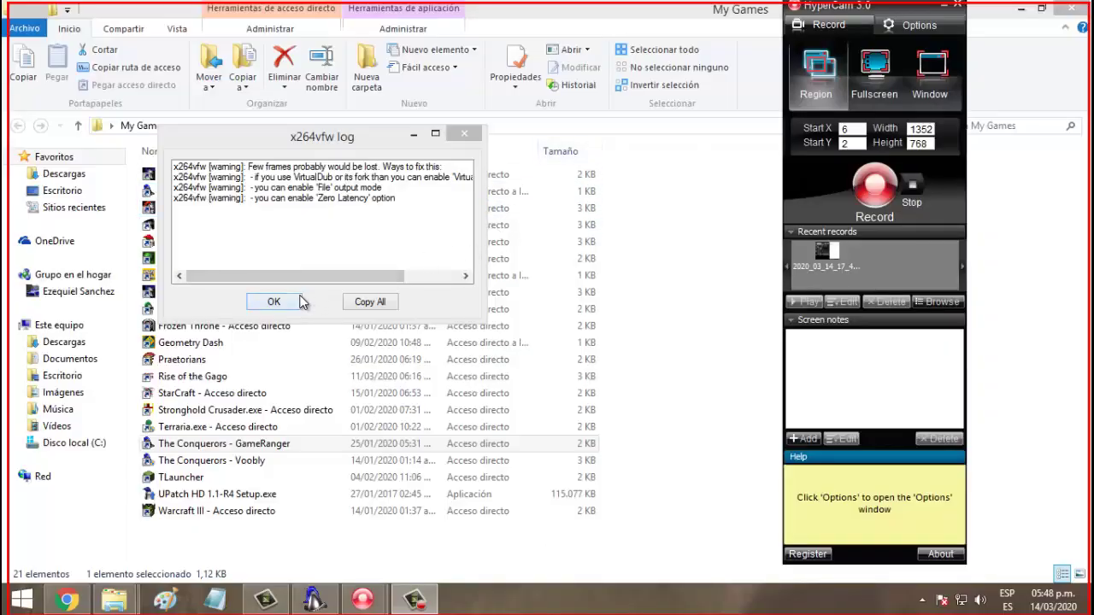
Dismiss the x264vfw log and minimize HyperCam.
left_click(274, 302)
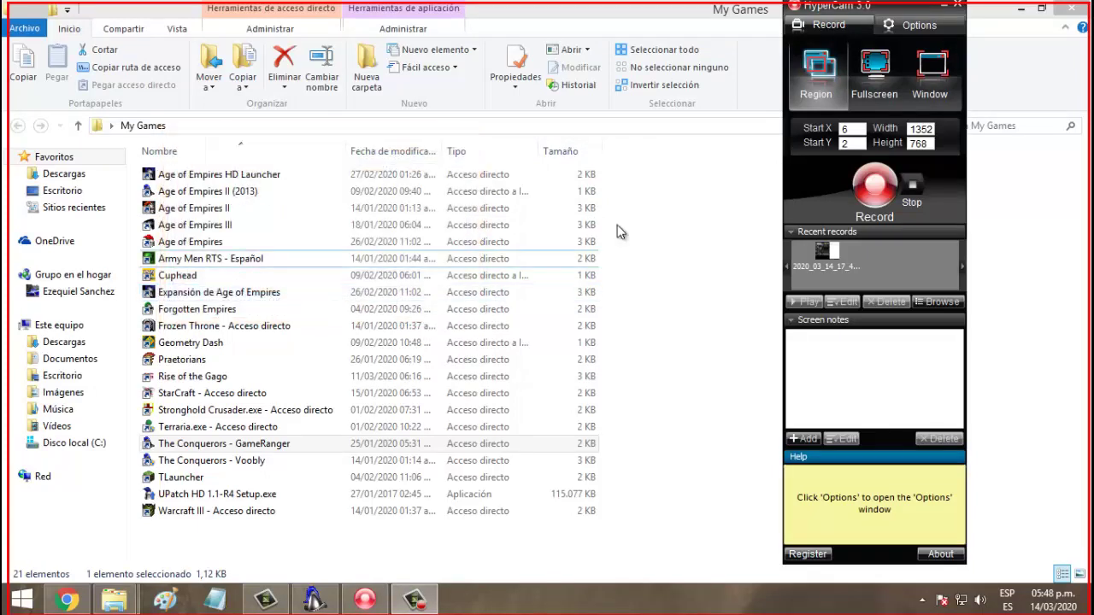
left_click(943, 5)
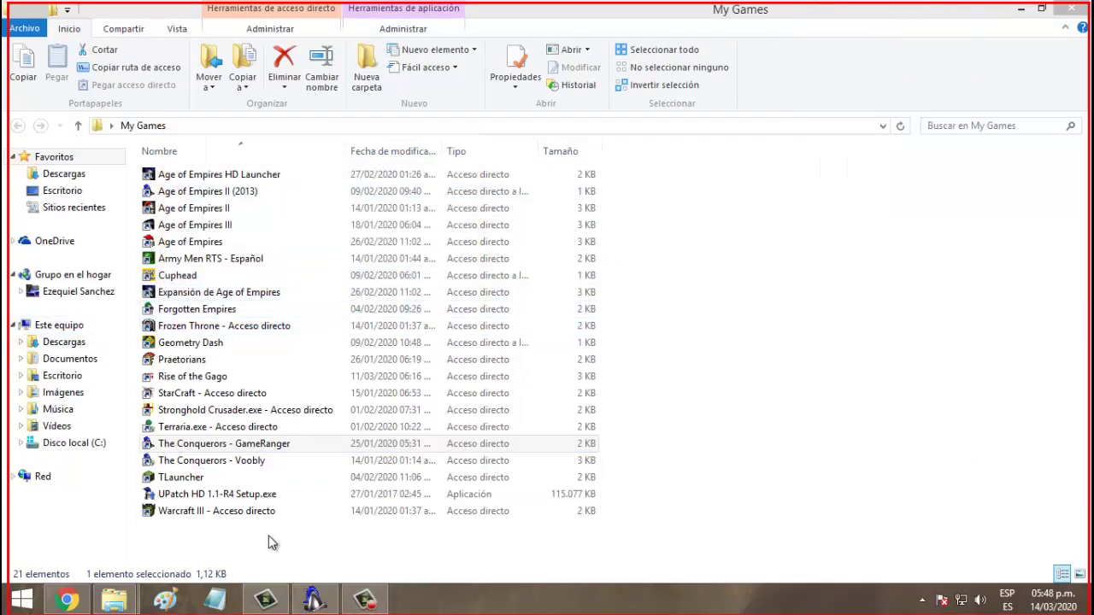
Open the HyperCam3 folder in Documents and play the recording 2020_03_14_17_47_19_1352x768.avi.
left_click(86, 360)
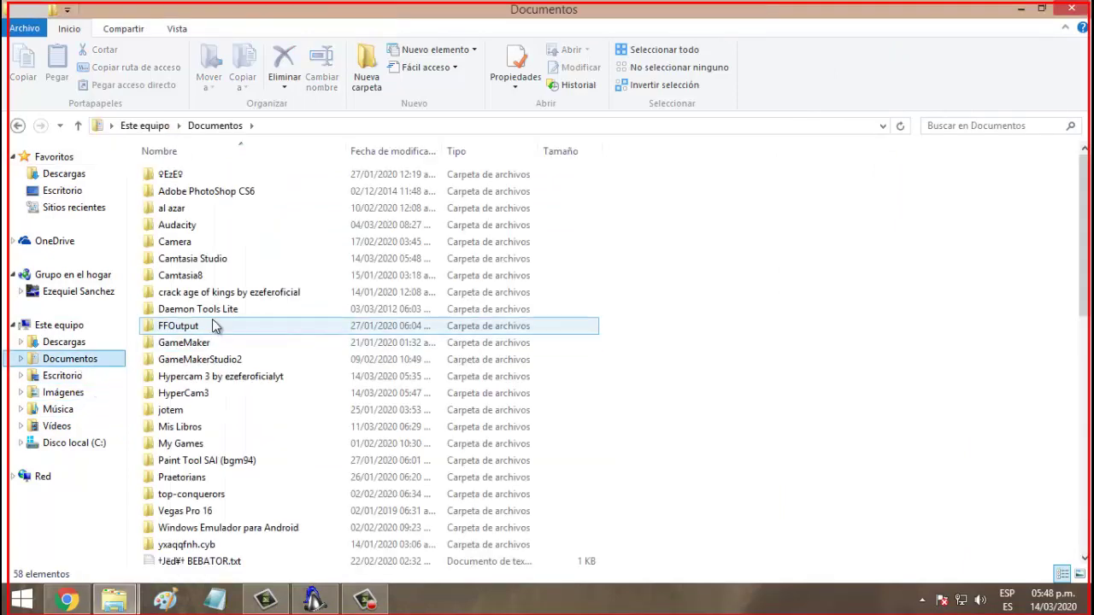
double_click(205, 393)
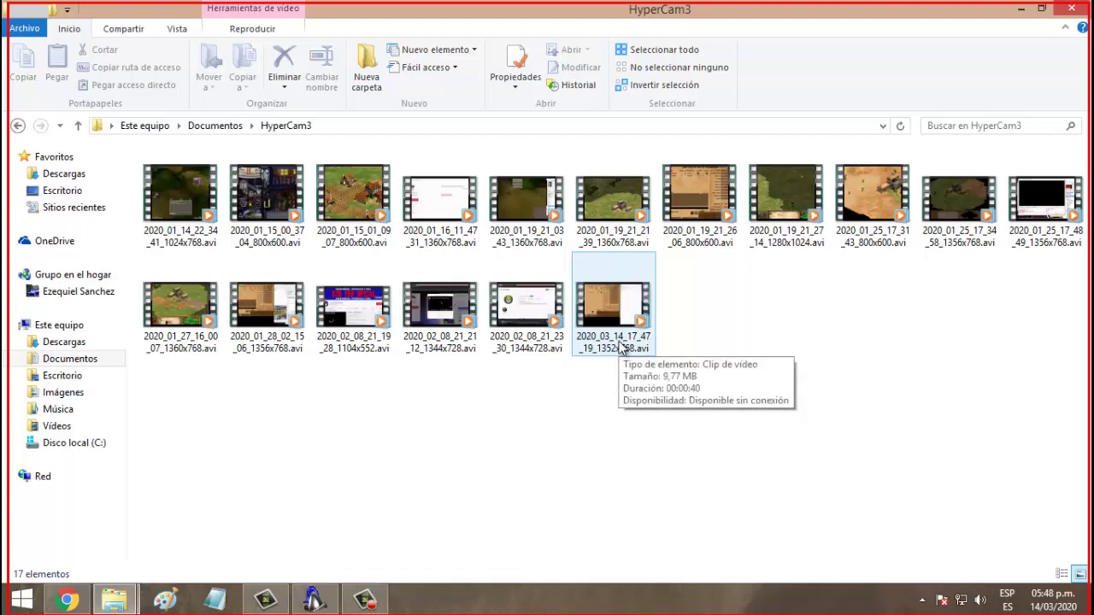
left_click(620, 336)
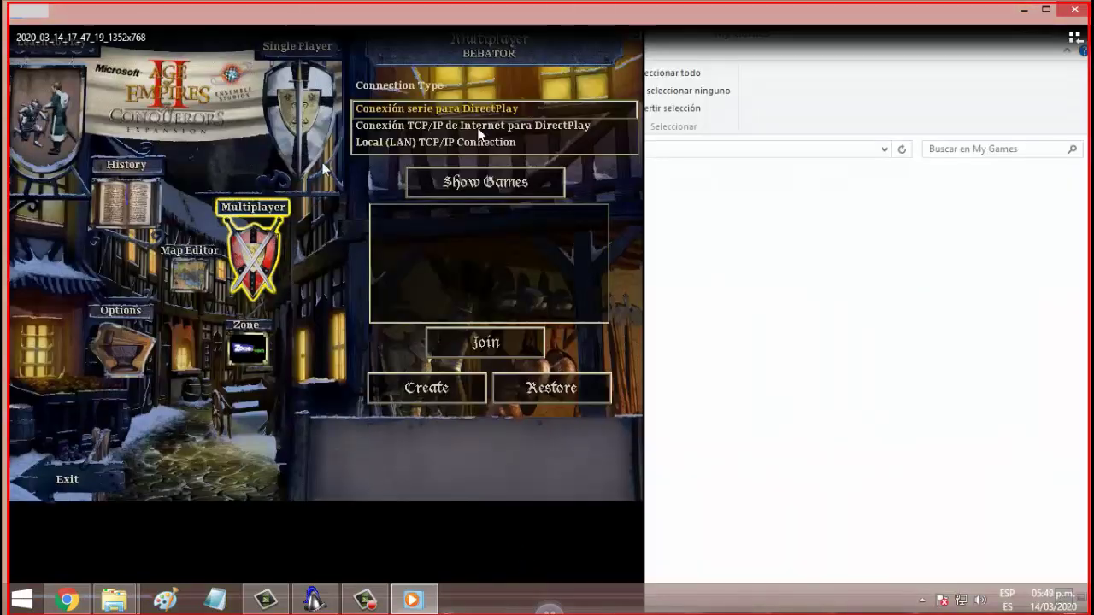
Review the game recording by skipping ahead to its middle and near its end, and close the player.
mouse_move(363, 202)
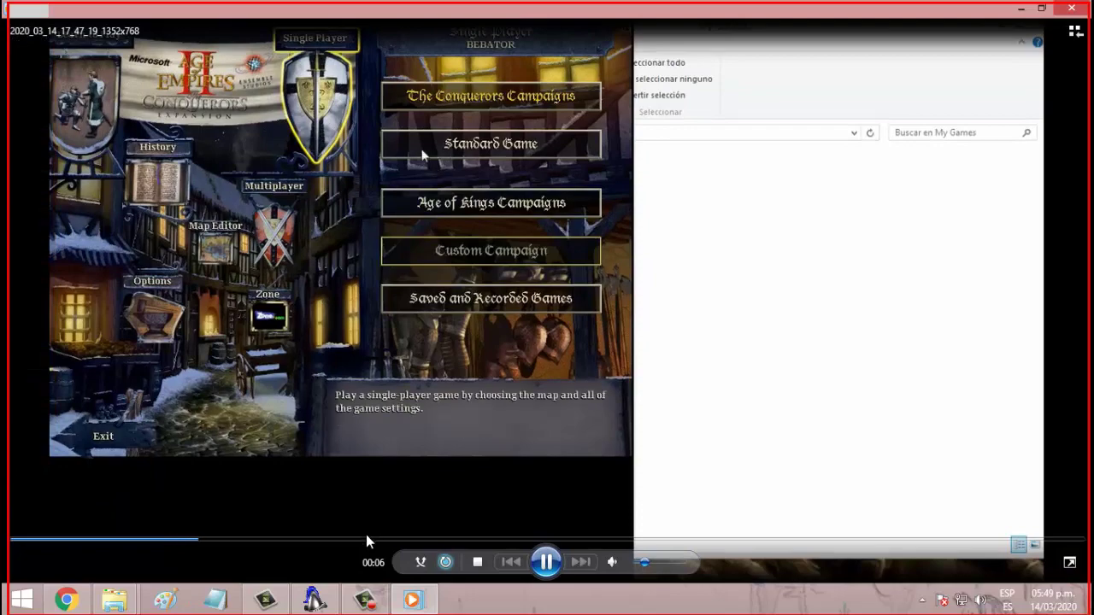
left_click(501, 539)
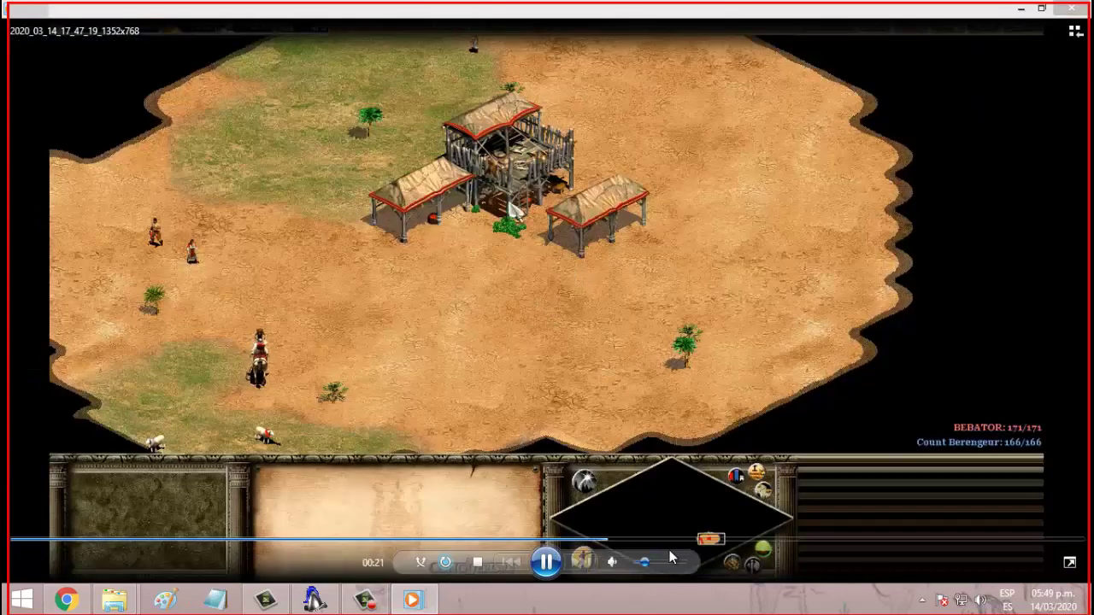
left_click(873, 540)
left_click(1079, 7)
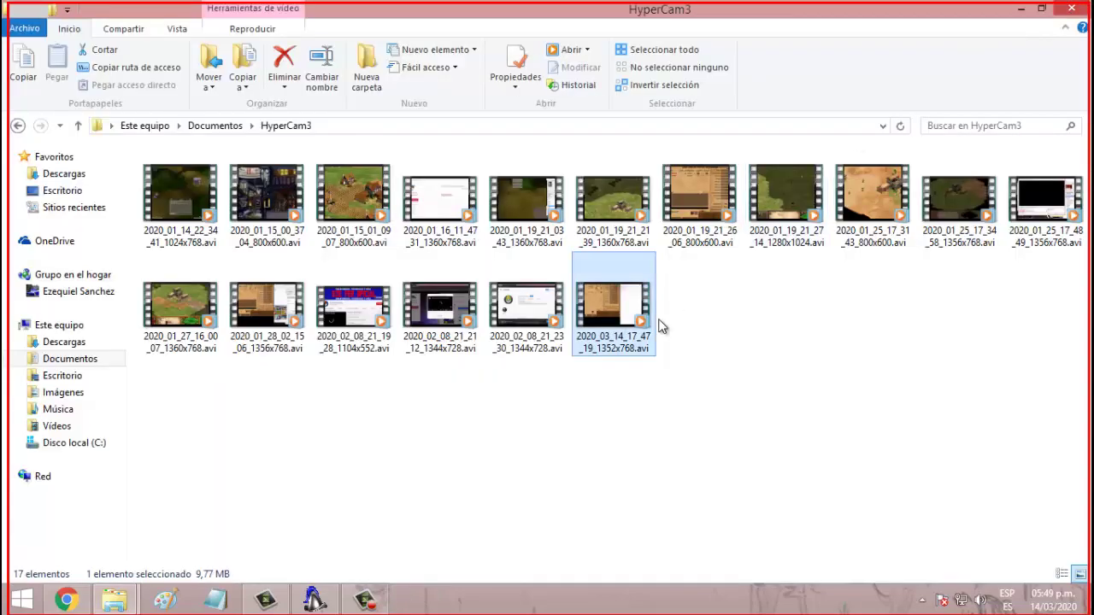
Close the HyperCam3 folder window and select both the Hypercam 3 archive and its extracted folder on the desktop.
left_click(1081, 8)
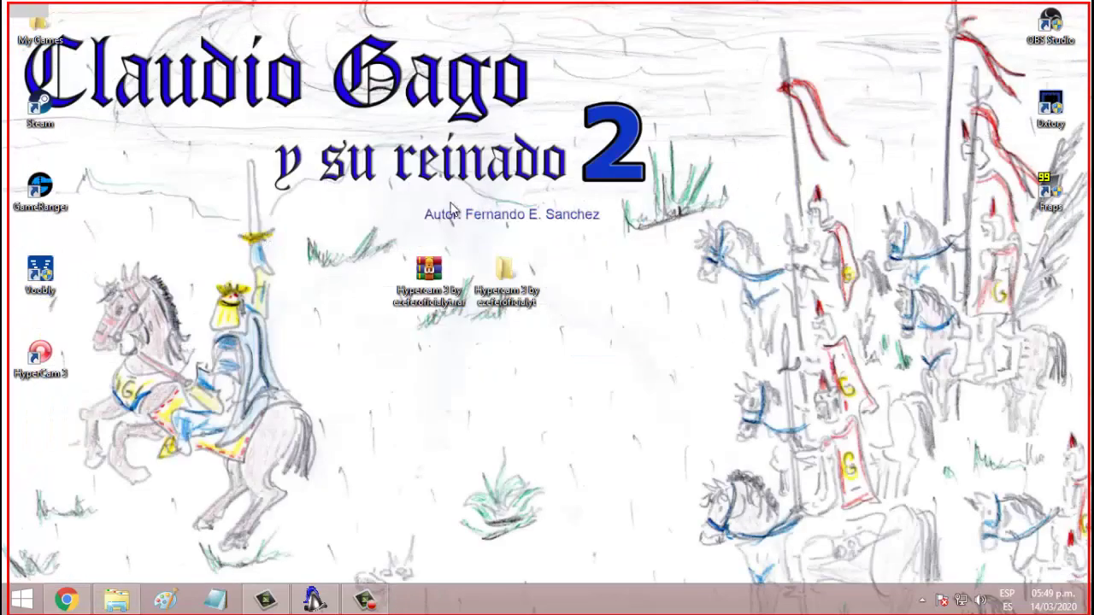
left_click_drag(330, 212, 688, 393)
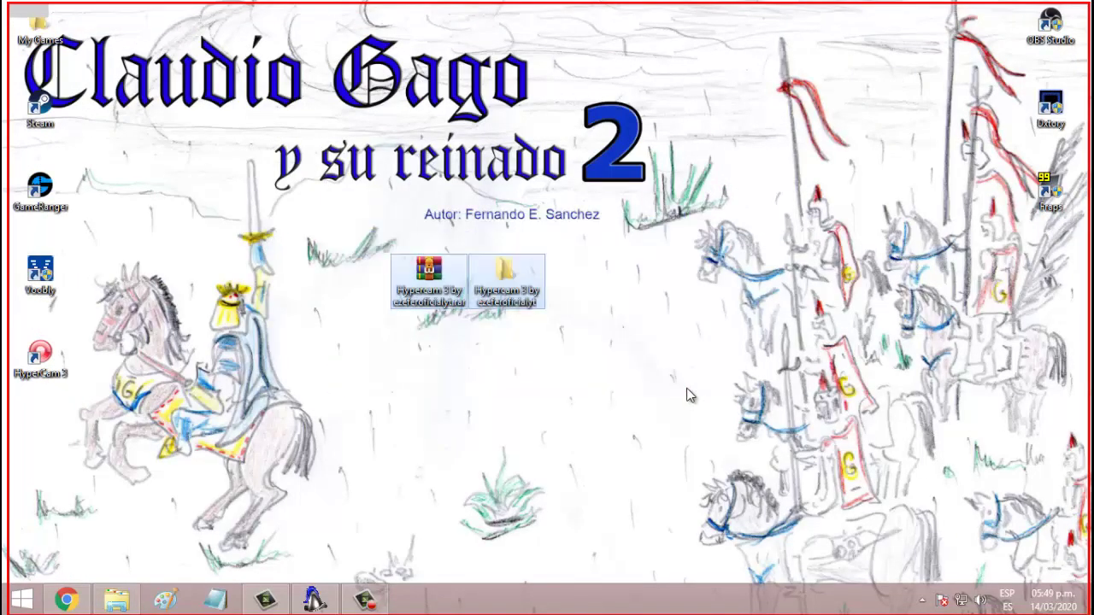